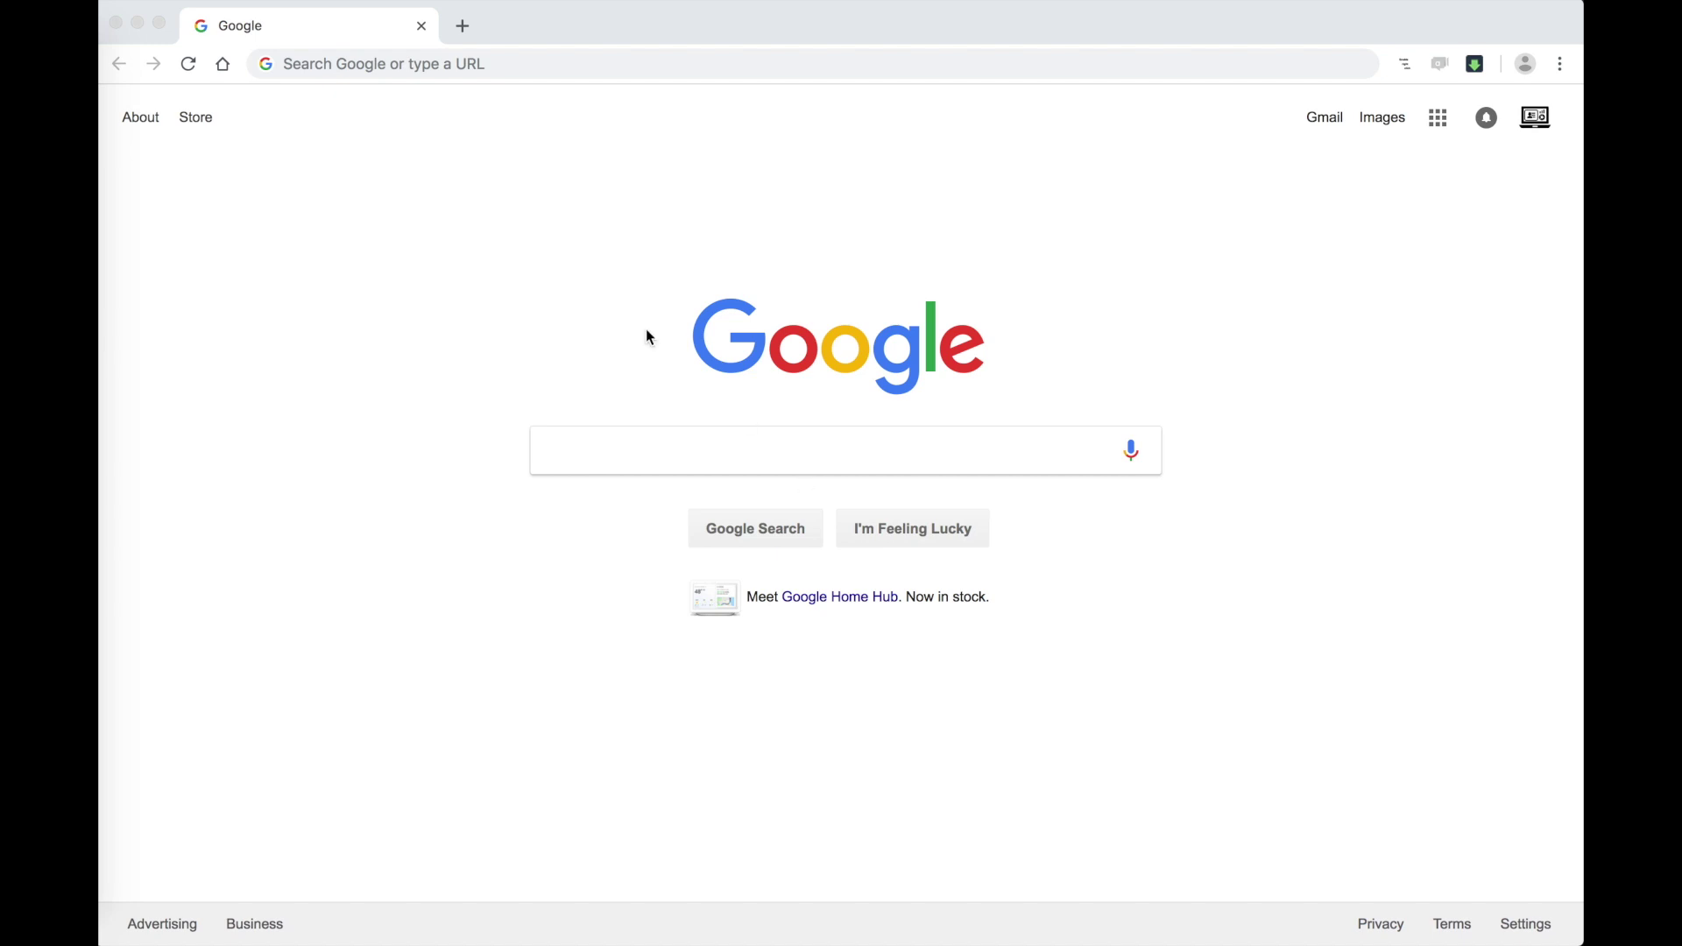
Step: Focus Chrome's address bar to begin entering the zapier.com address
{"action": "left_click", "coordinate": [469, 64]}
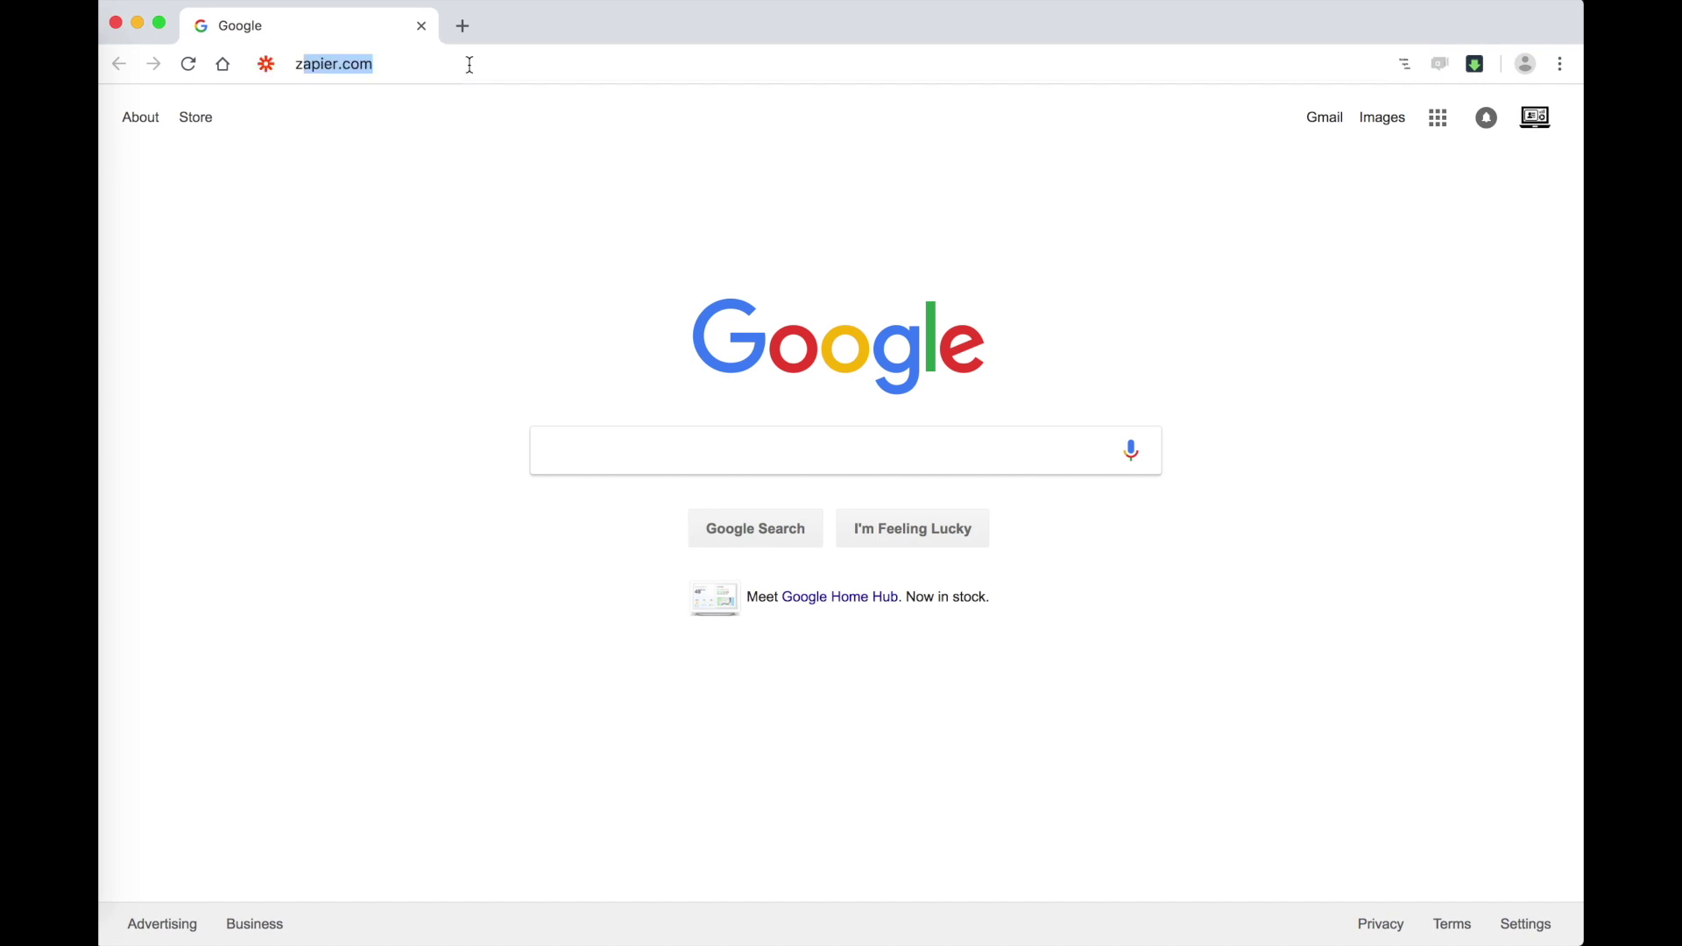
Step: Load zapier.com and start making a new Zap
{"action": "type", "text": "zap"}
{"action": "key", "text": "Return"}
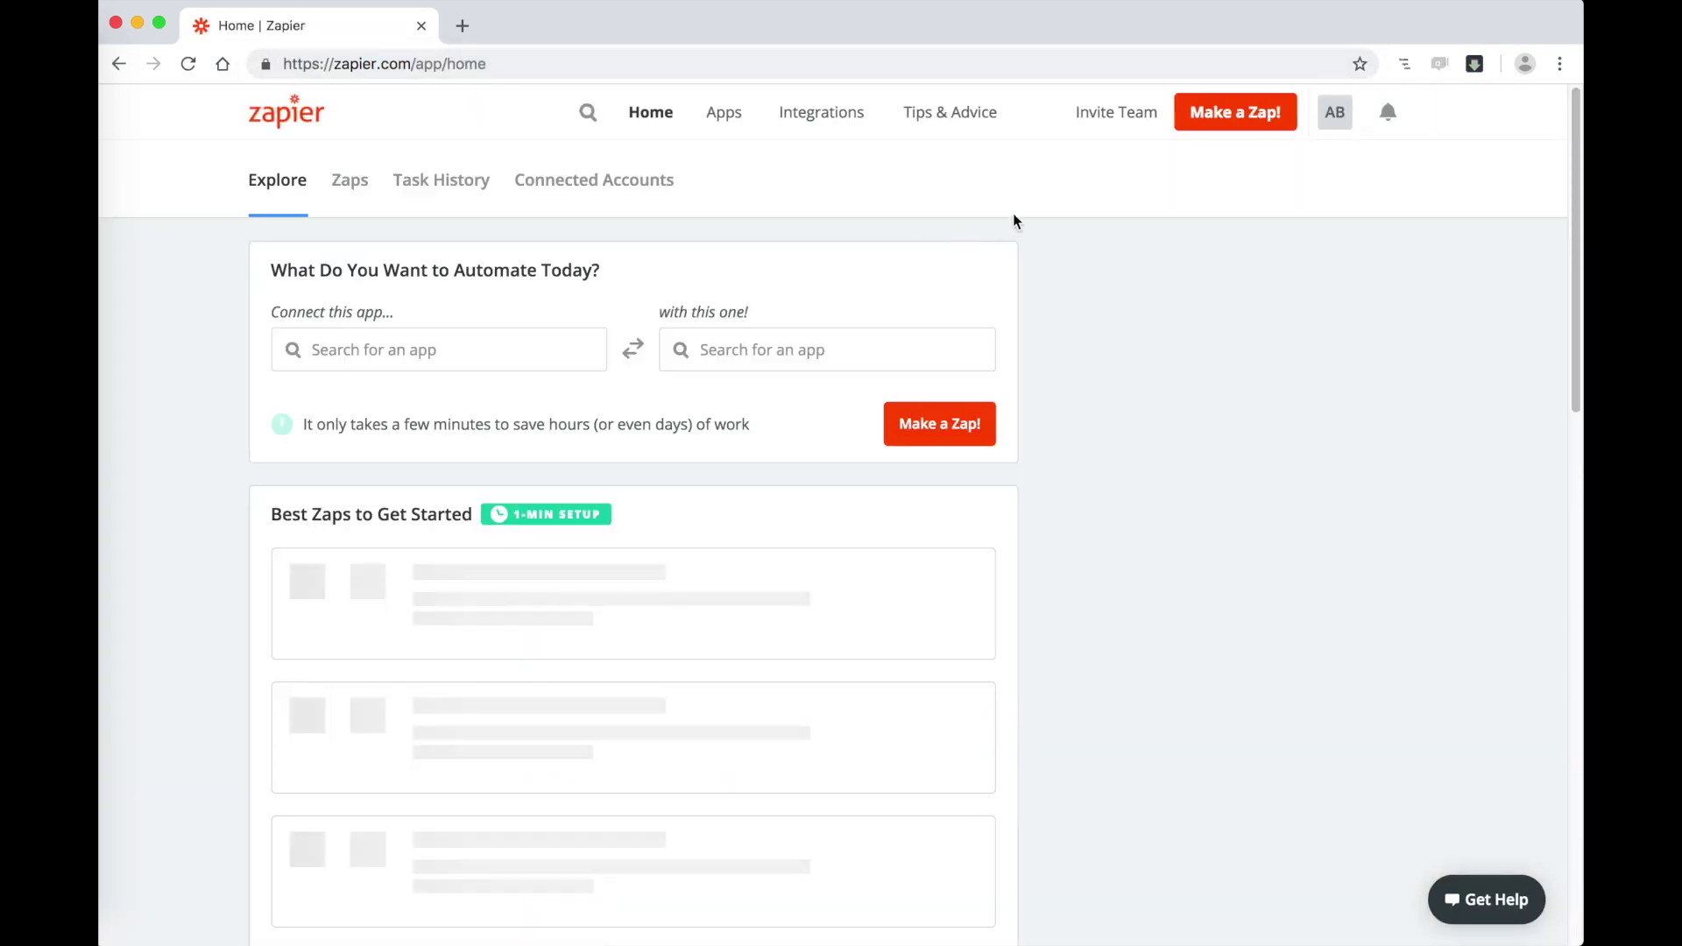
{"action": "left_click", "coordinate": [1223, 118]}
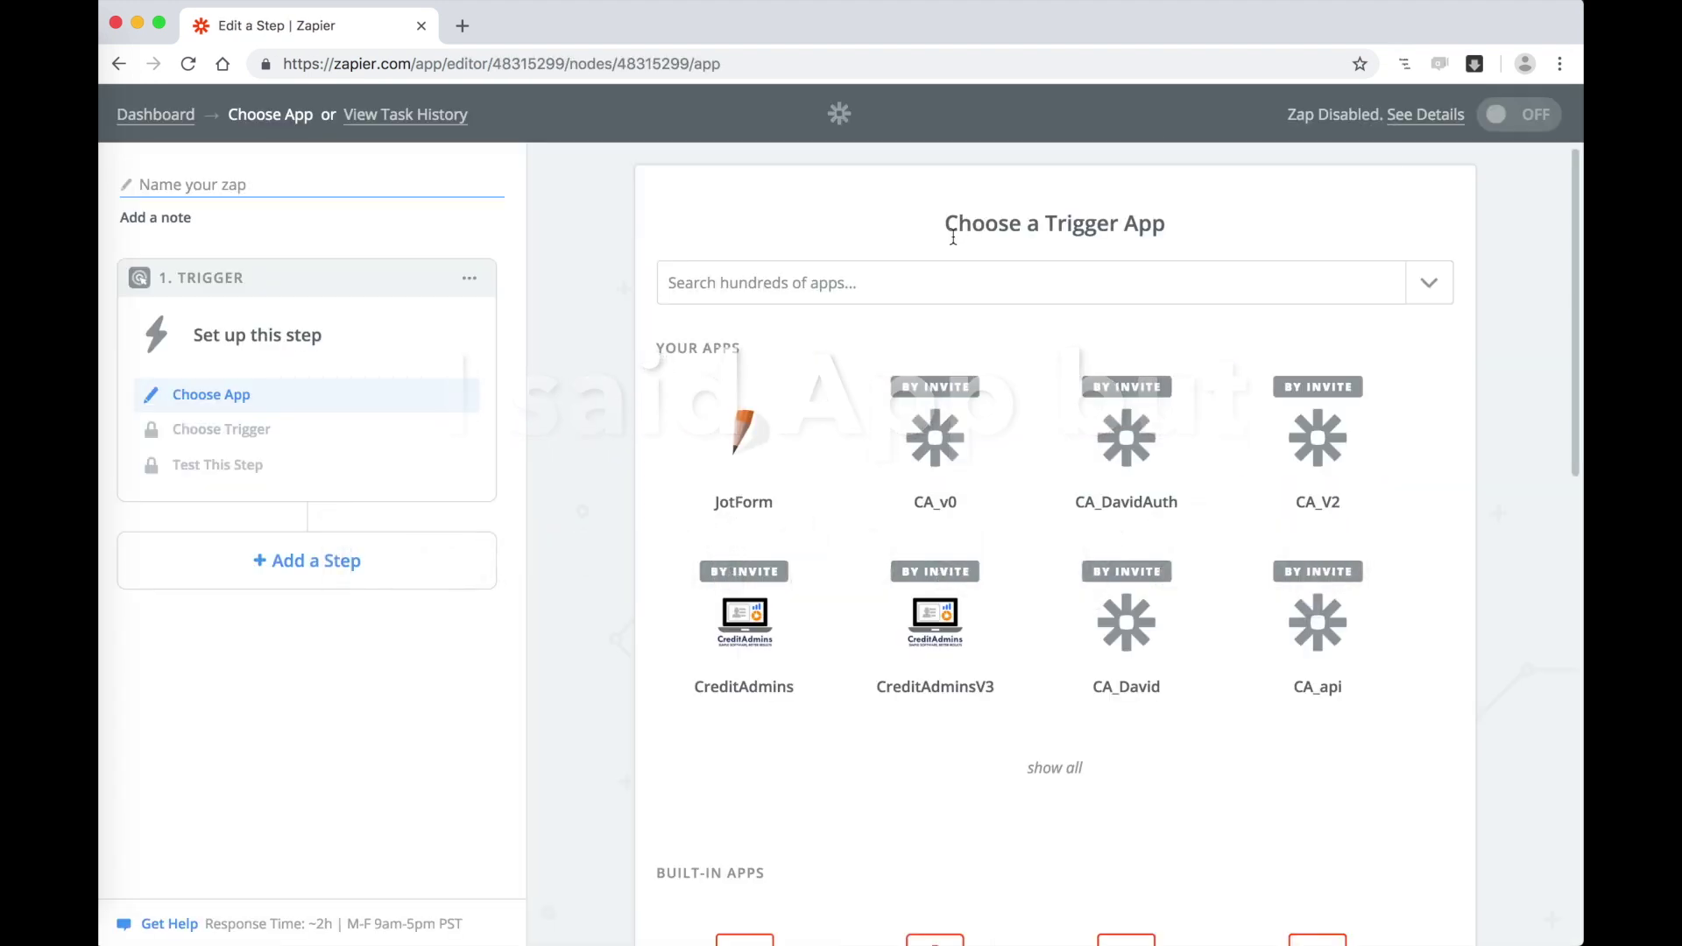
Step: Set the trigger to CreditAdmins 'Get Clients' and save it
{"action": "left_click", "coordinate": [779, 286]}
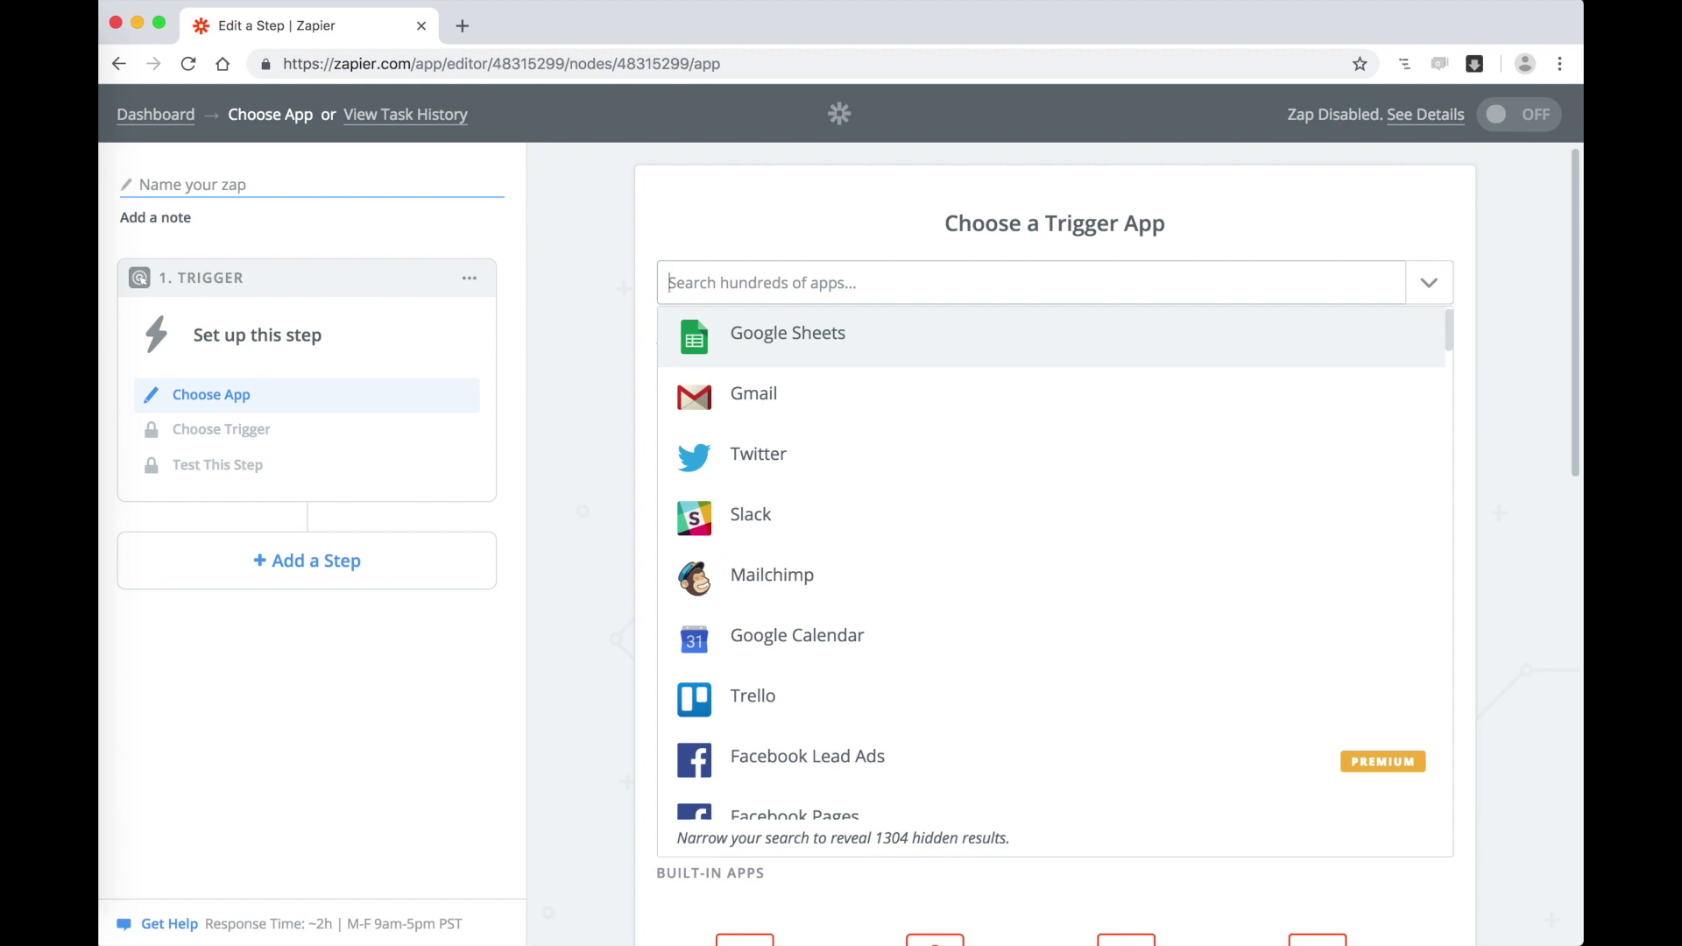
{"action": "type", "text": "CreditAdmins"}
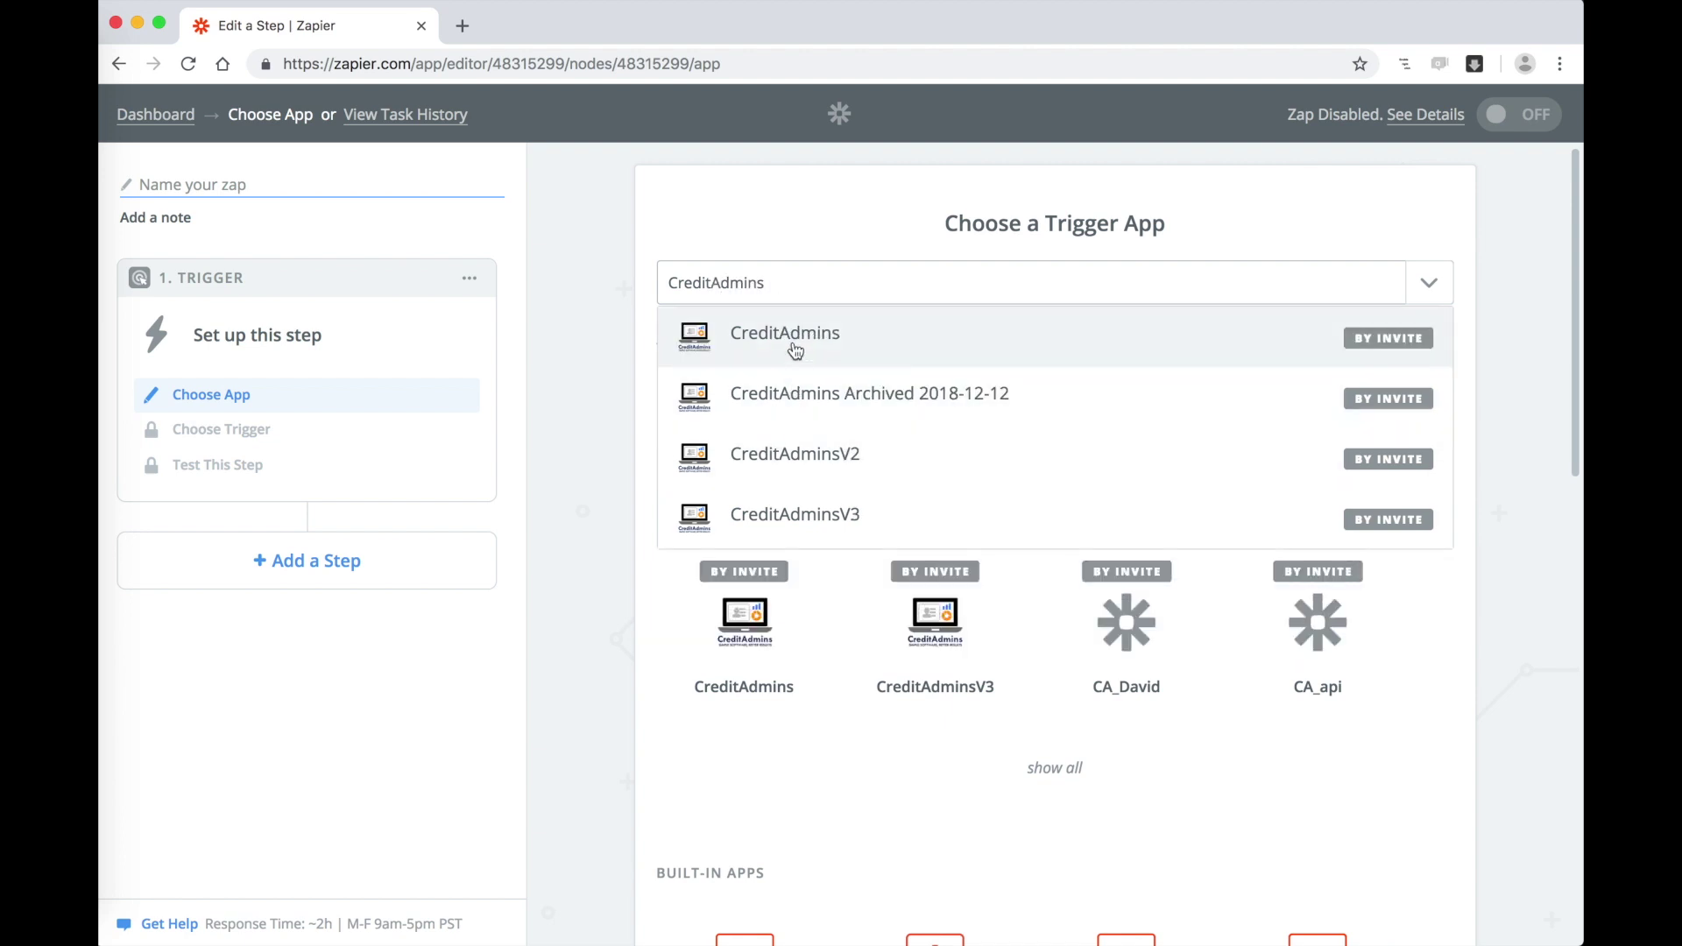
{"action": "left_click", "coordinate": [792, 340]}
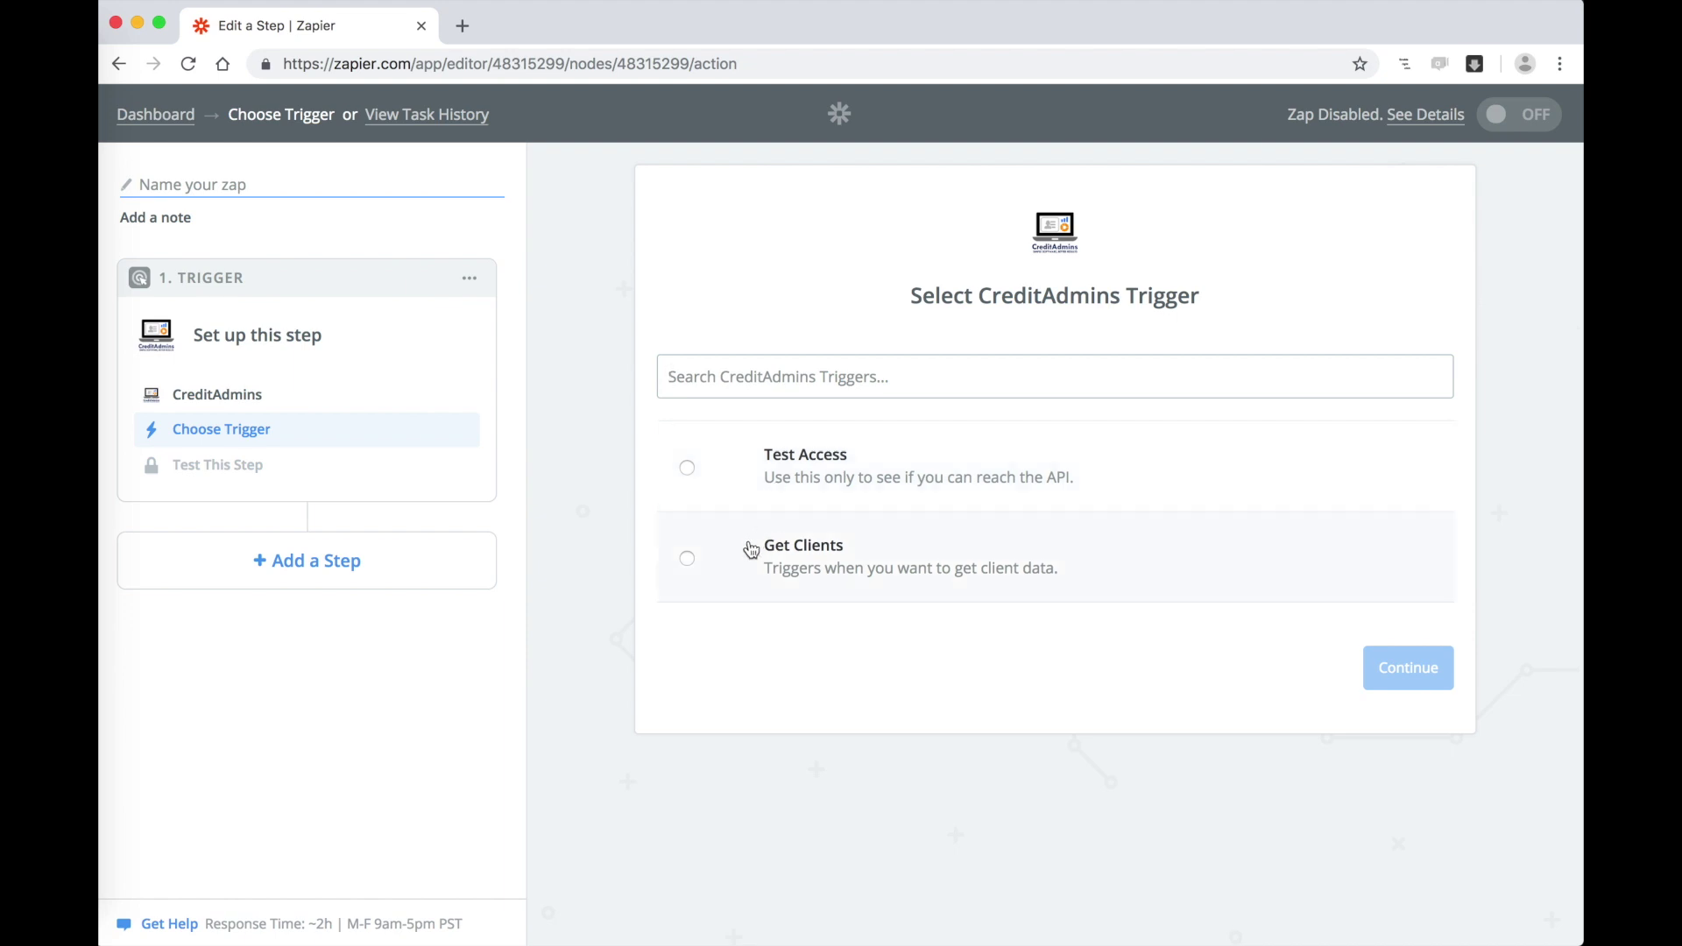
{"action": "left_click", "coordinate": [694, 566]}
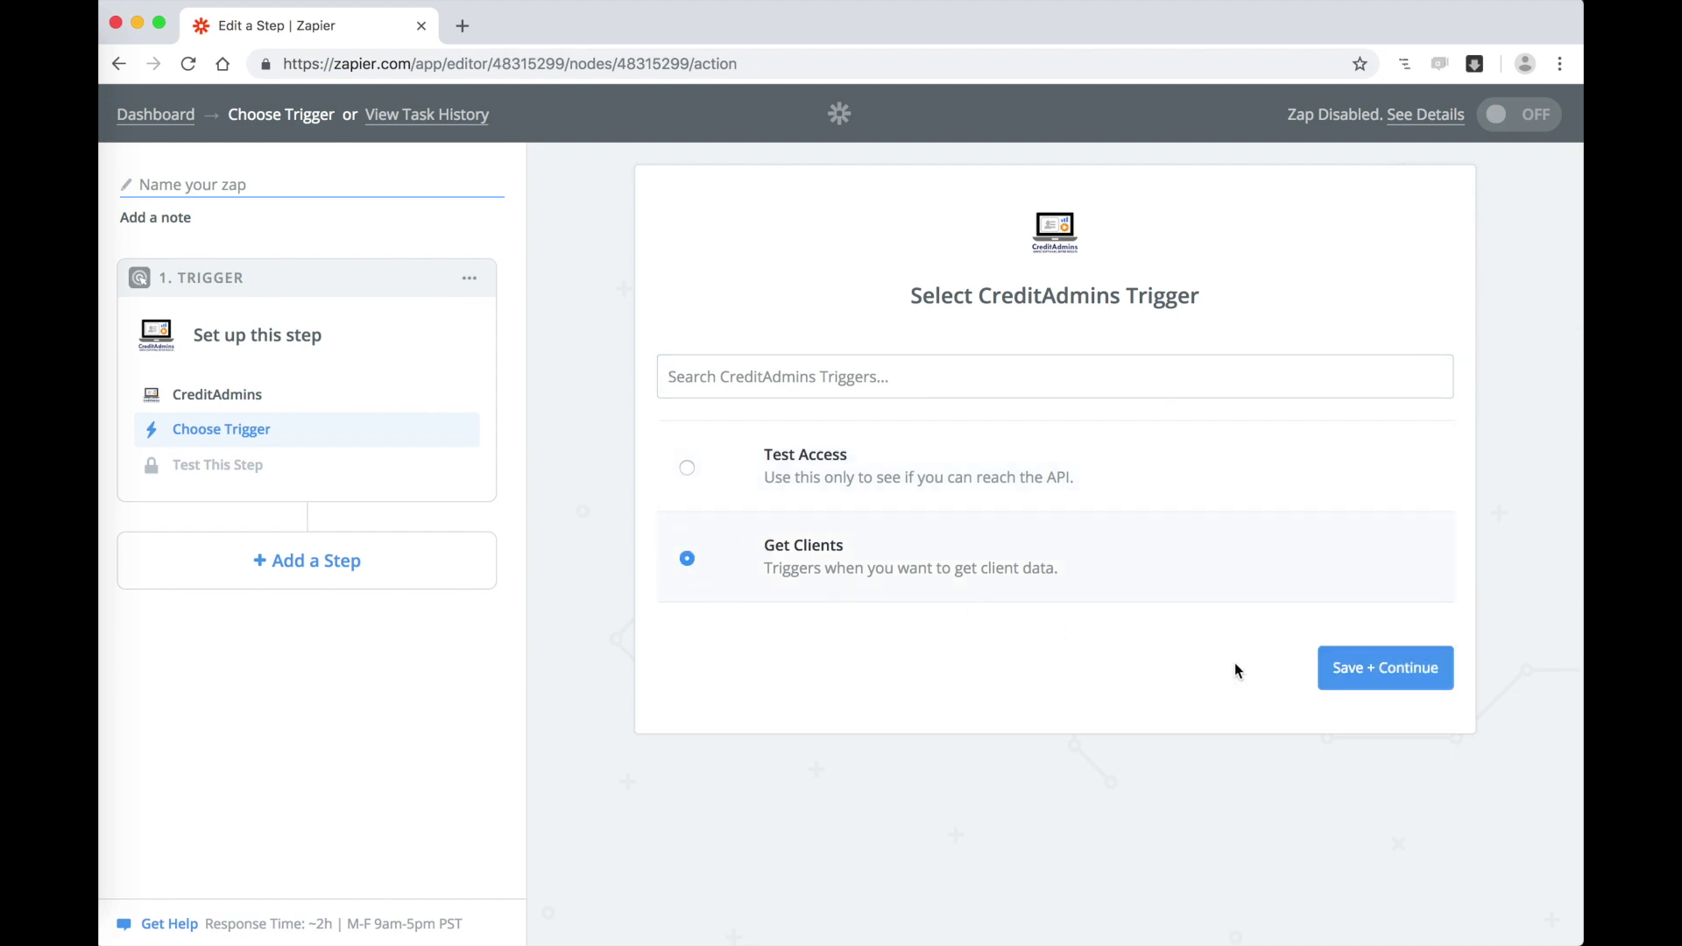
{"action": "left_click", "coordinate": [1380, 674]}
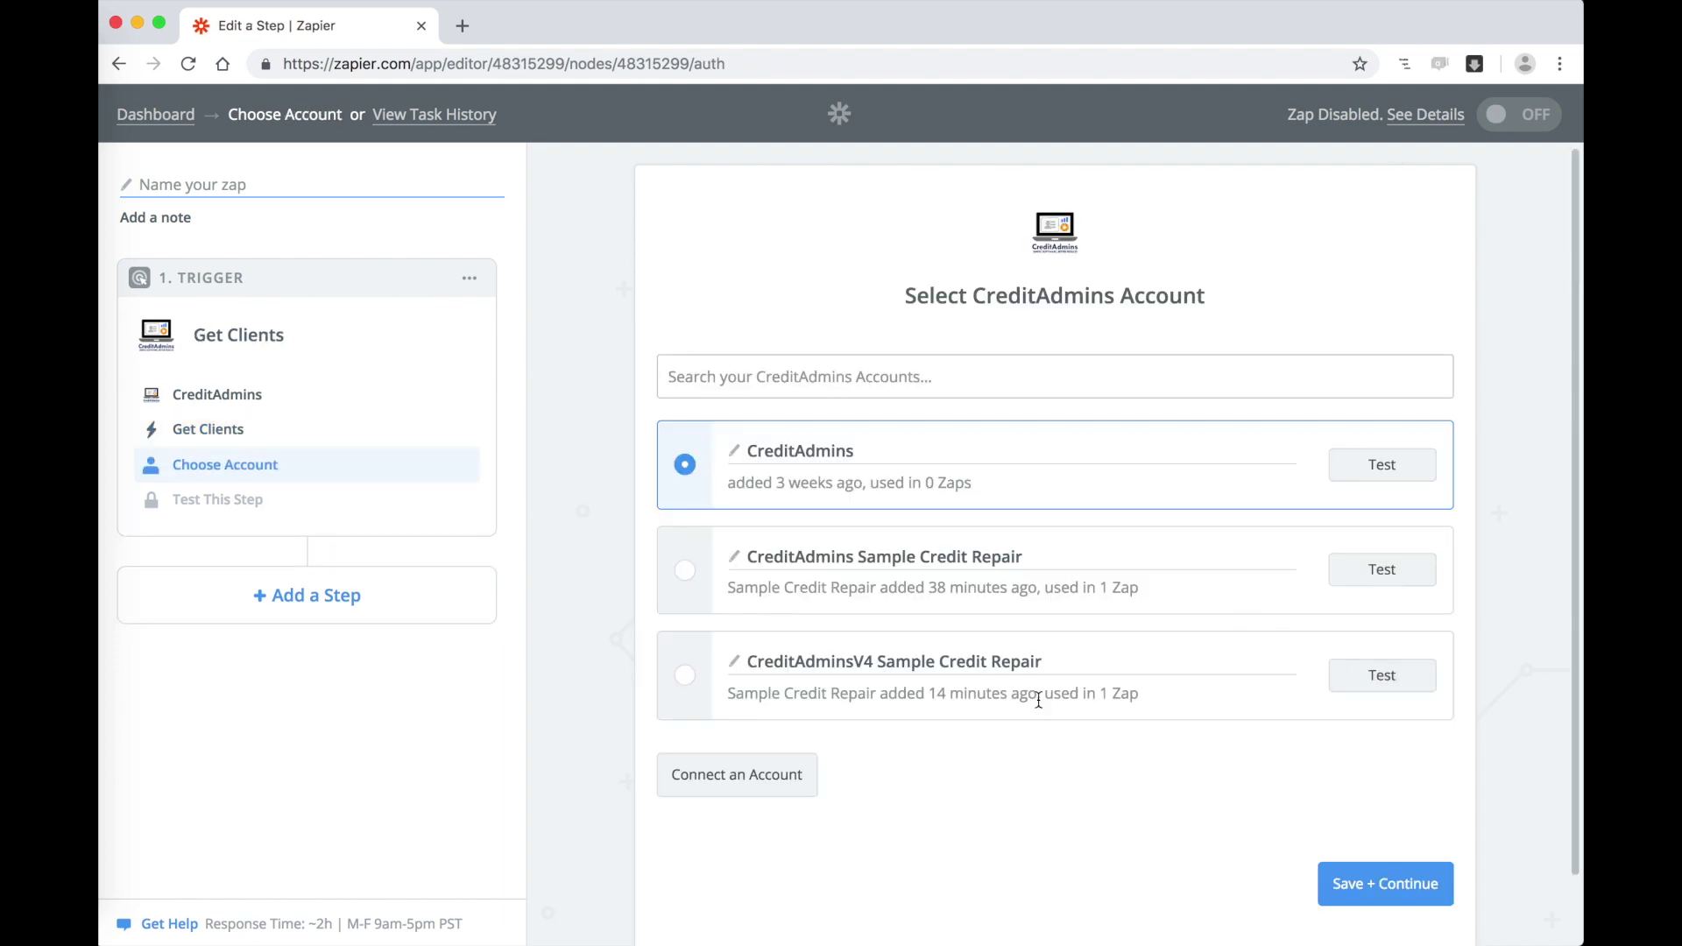
Step: Connect a CreditAdmins account with company name 'Sample Credit Repair' and its API key, and use it for the trigger
{"action": "left_click", "coordinate": [773, 774]}
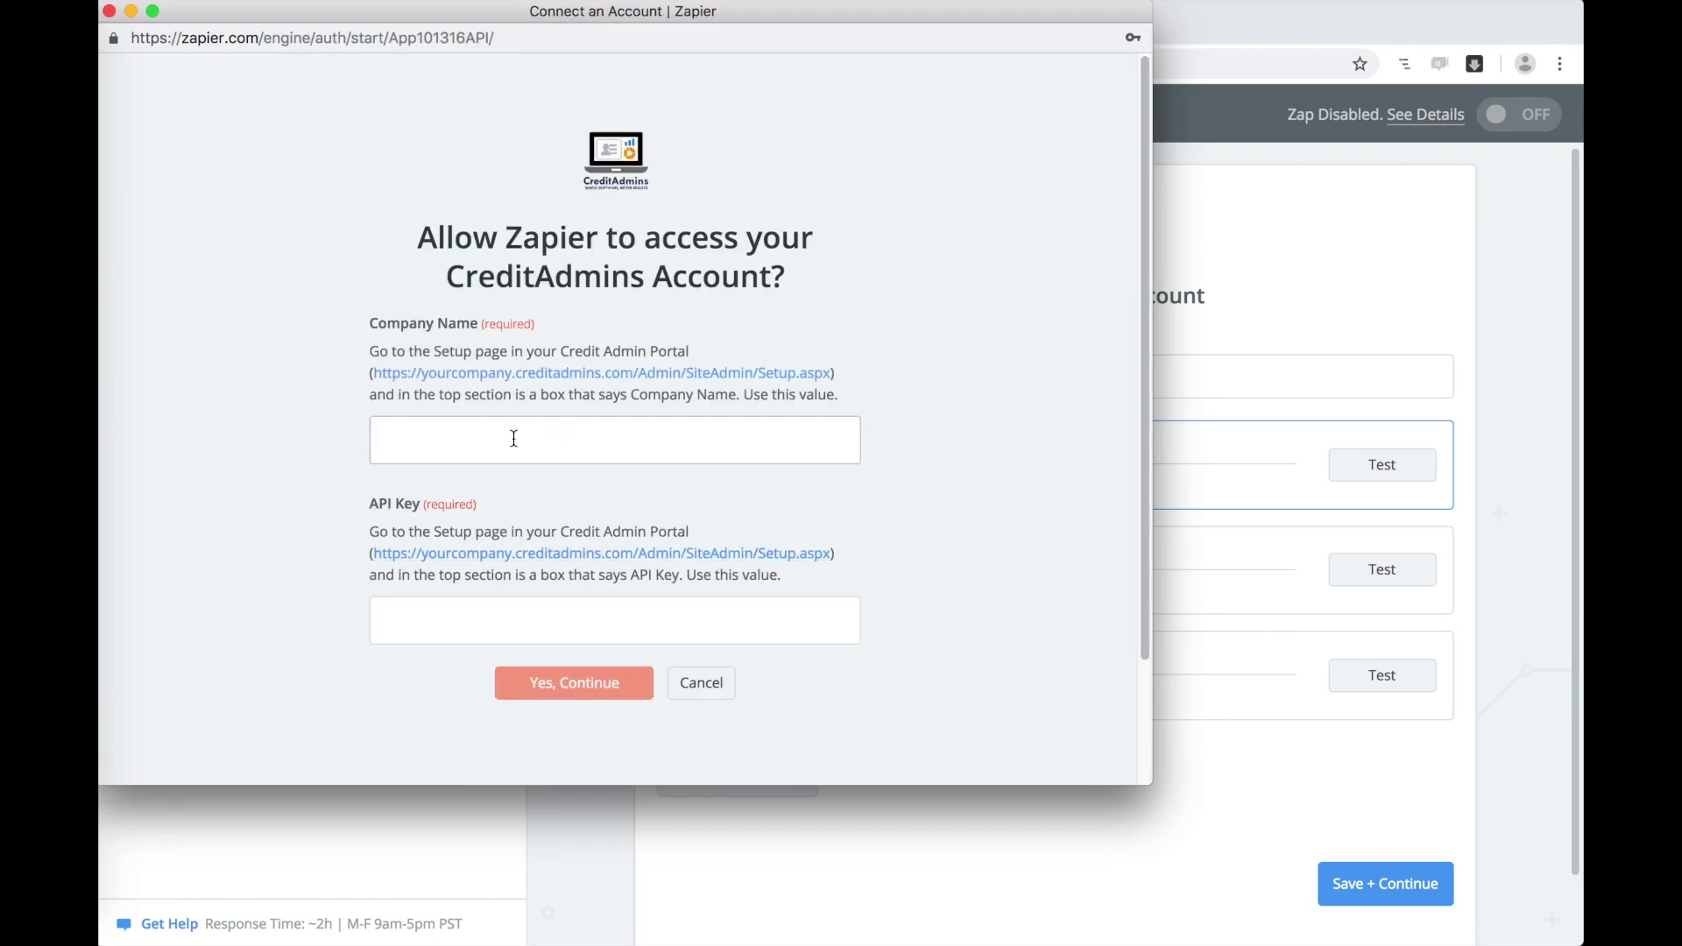
{"action": "type", "text": "Sample Credit Repair"}
{"action": "left_click", "coordinate": [461, 619]}
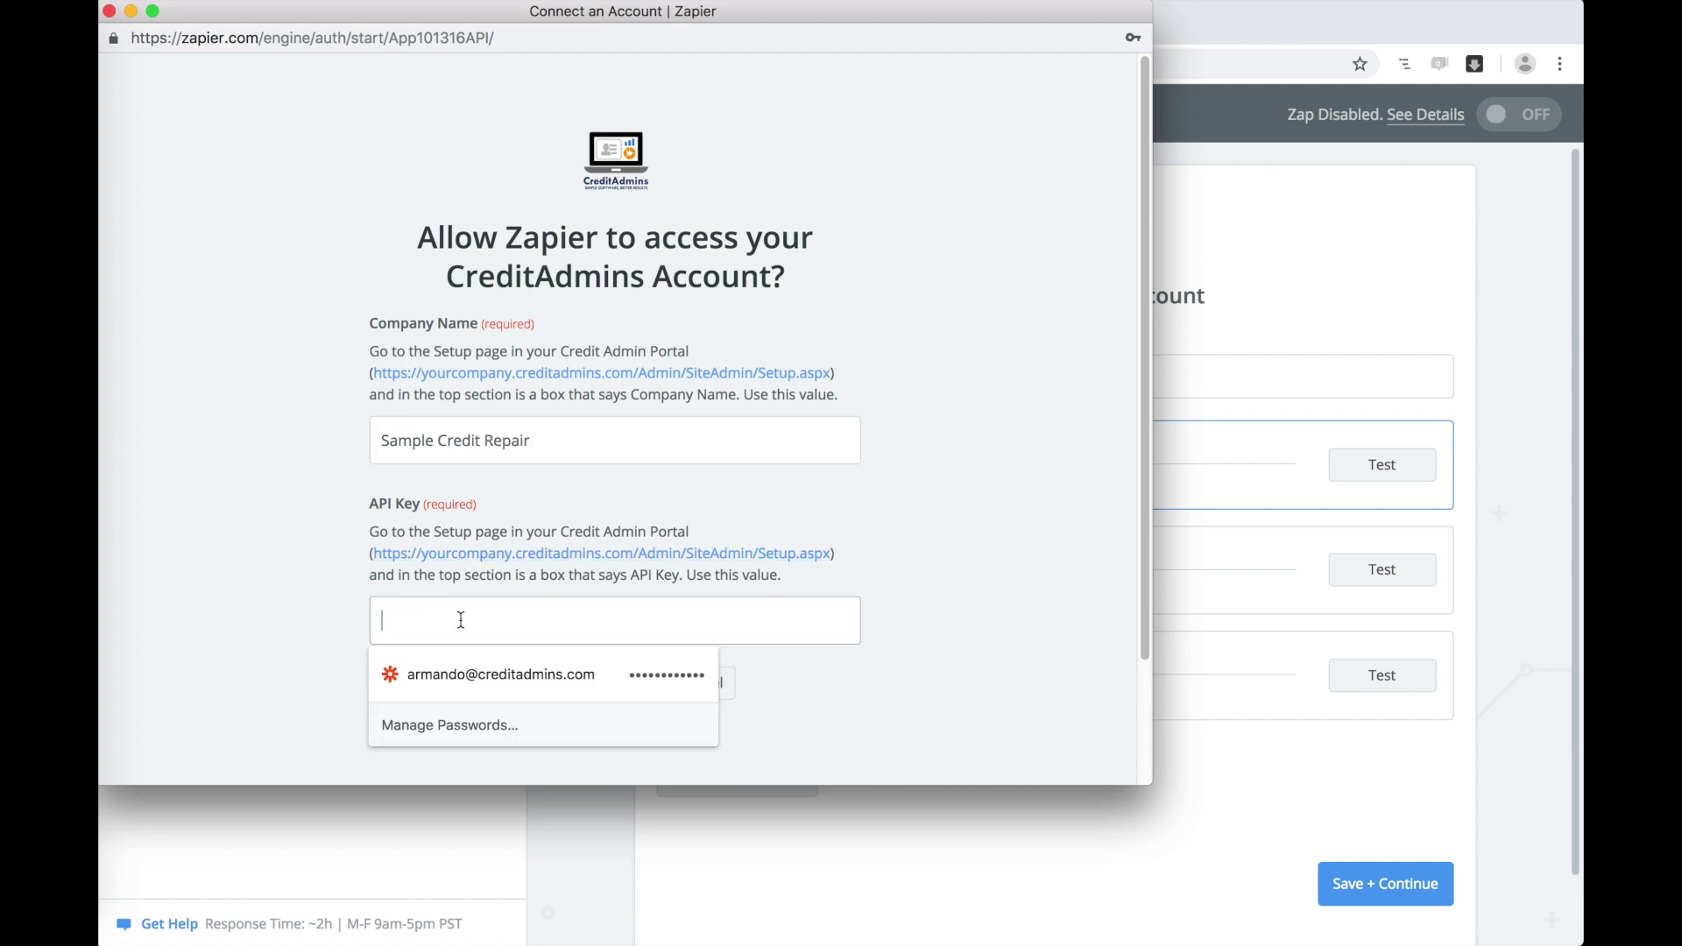
{"action": "type", "text": "••••••"}
{"action": "left_click", "coordinate": [1054, 611]}
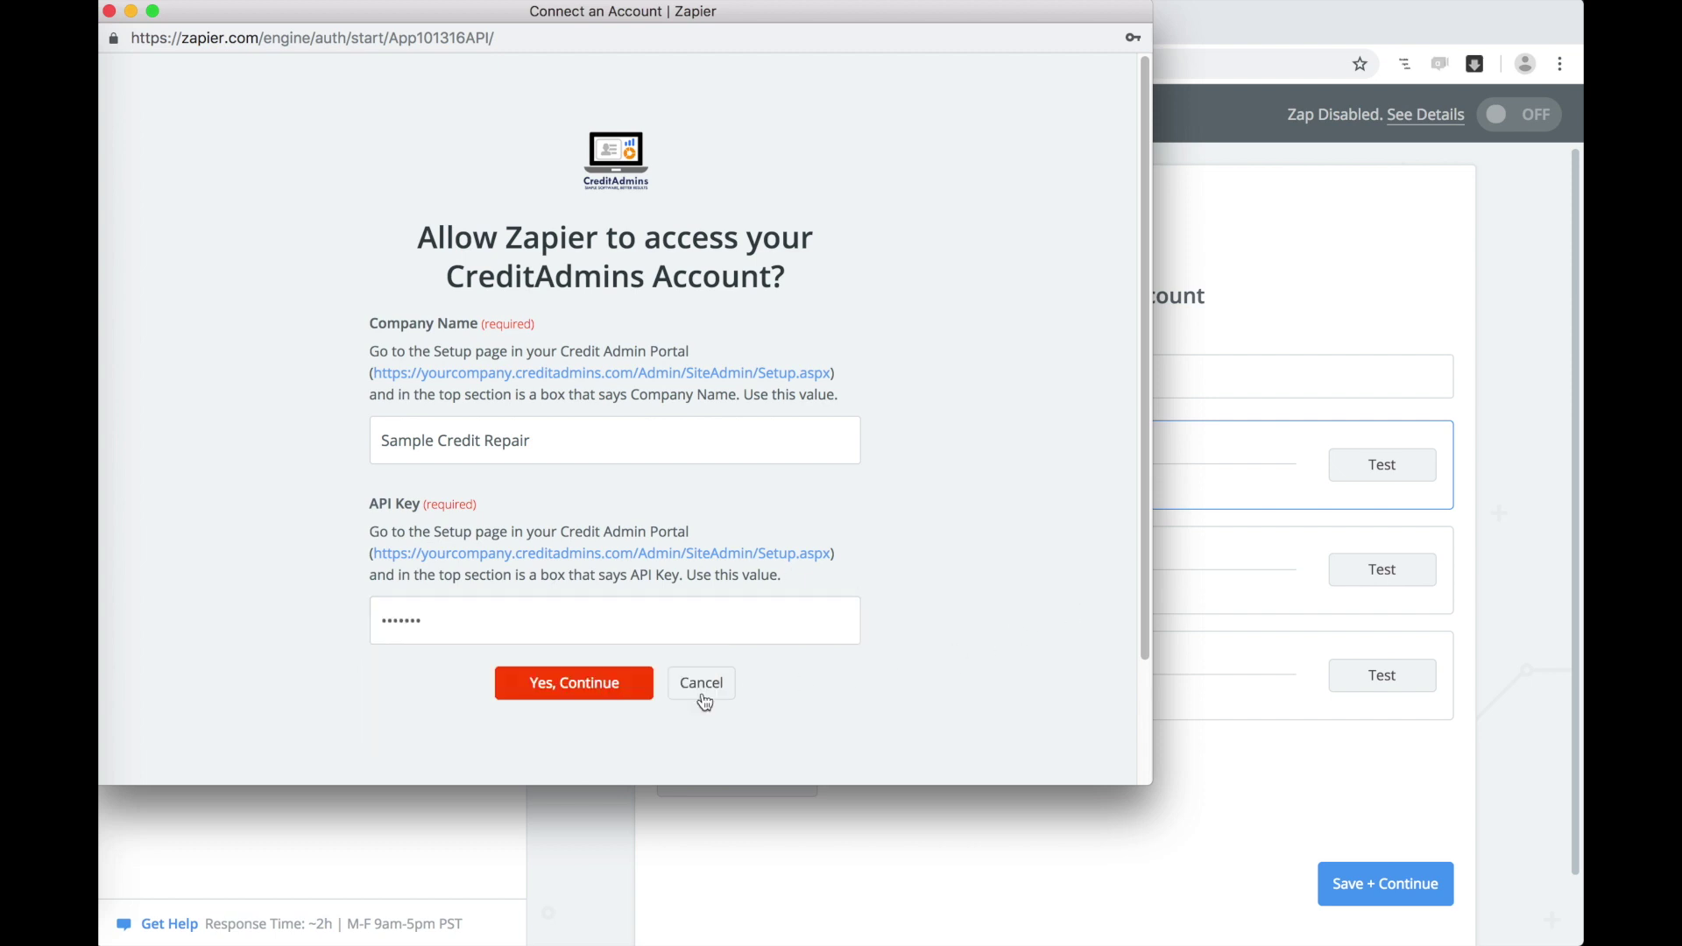
{"action": "left_click", "coordinate": [584, 690]}
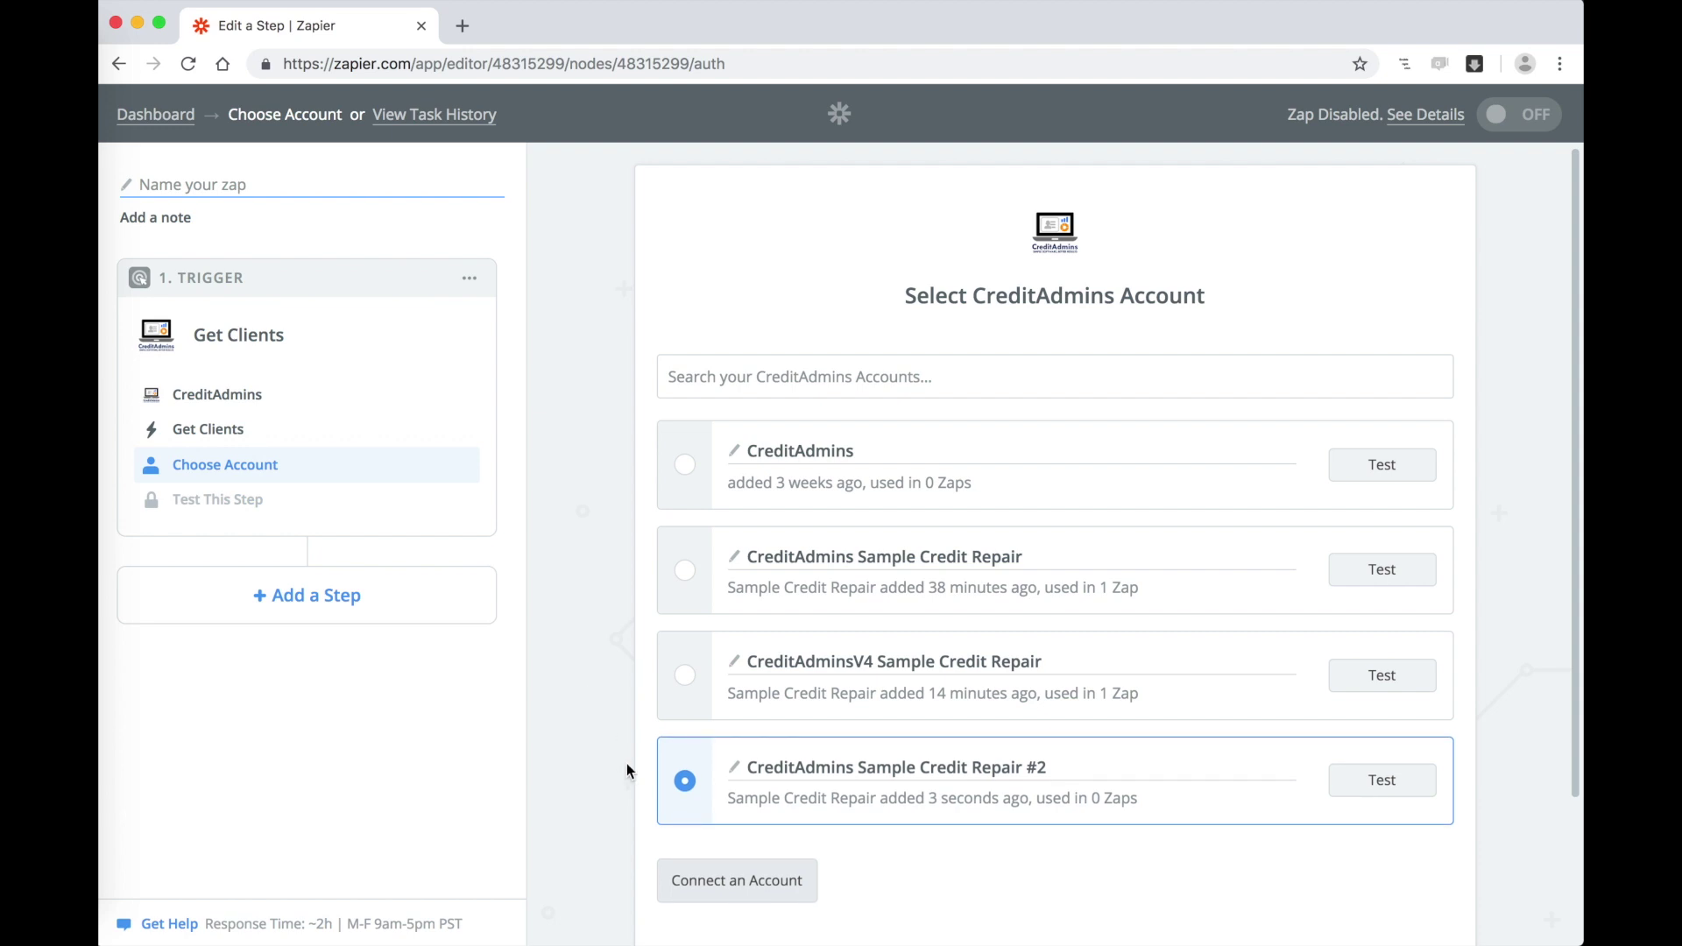
{"action": "scroll", "coordinate": [760, 887], "scroll_direction": "down", "scroll_amount": 2}
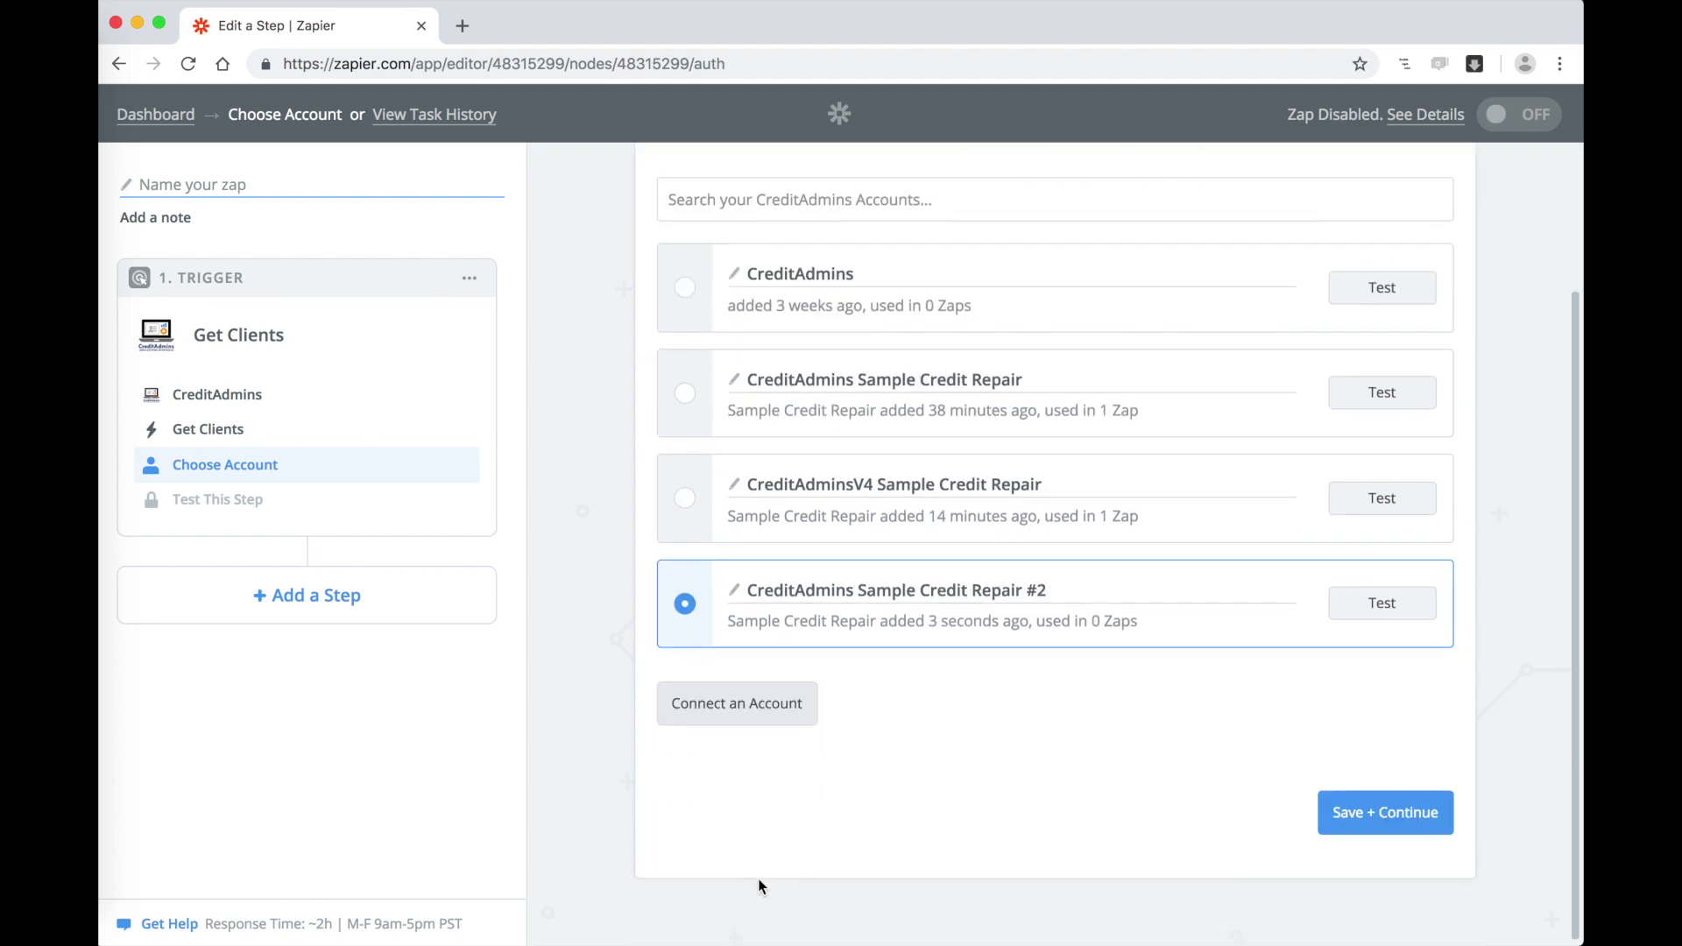
{"action": "left_click", "coordinate": [1380, 815]}
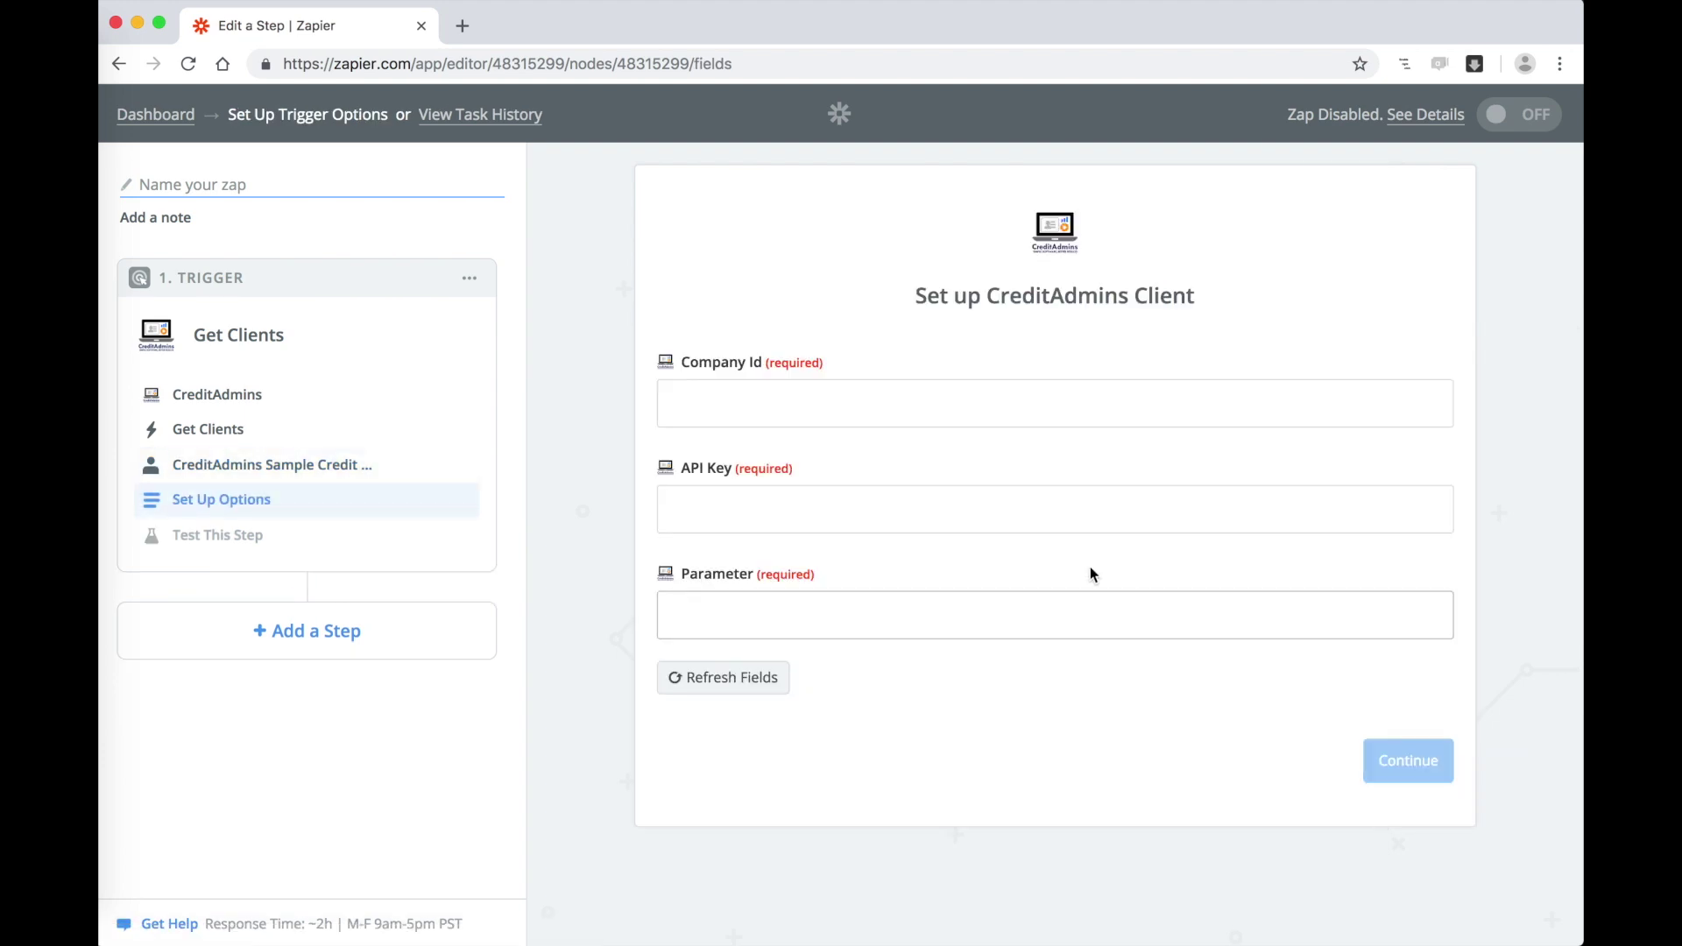
Step: Enter Company Id 1 and the API key, then switch to the Zapier Parameters.txt list
{"action": "left_click", "coordinate": [874, 404]}
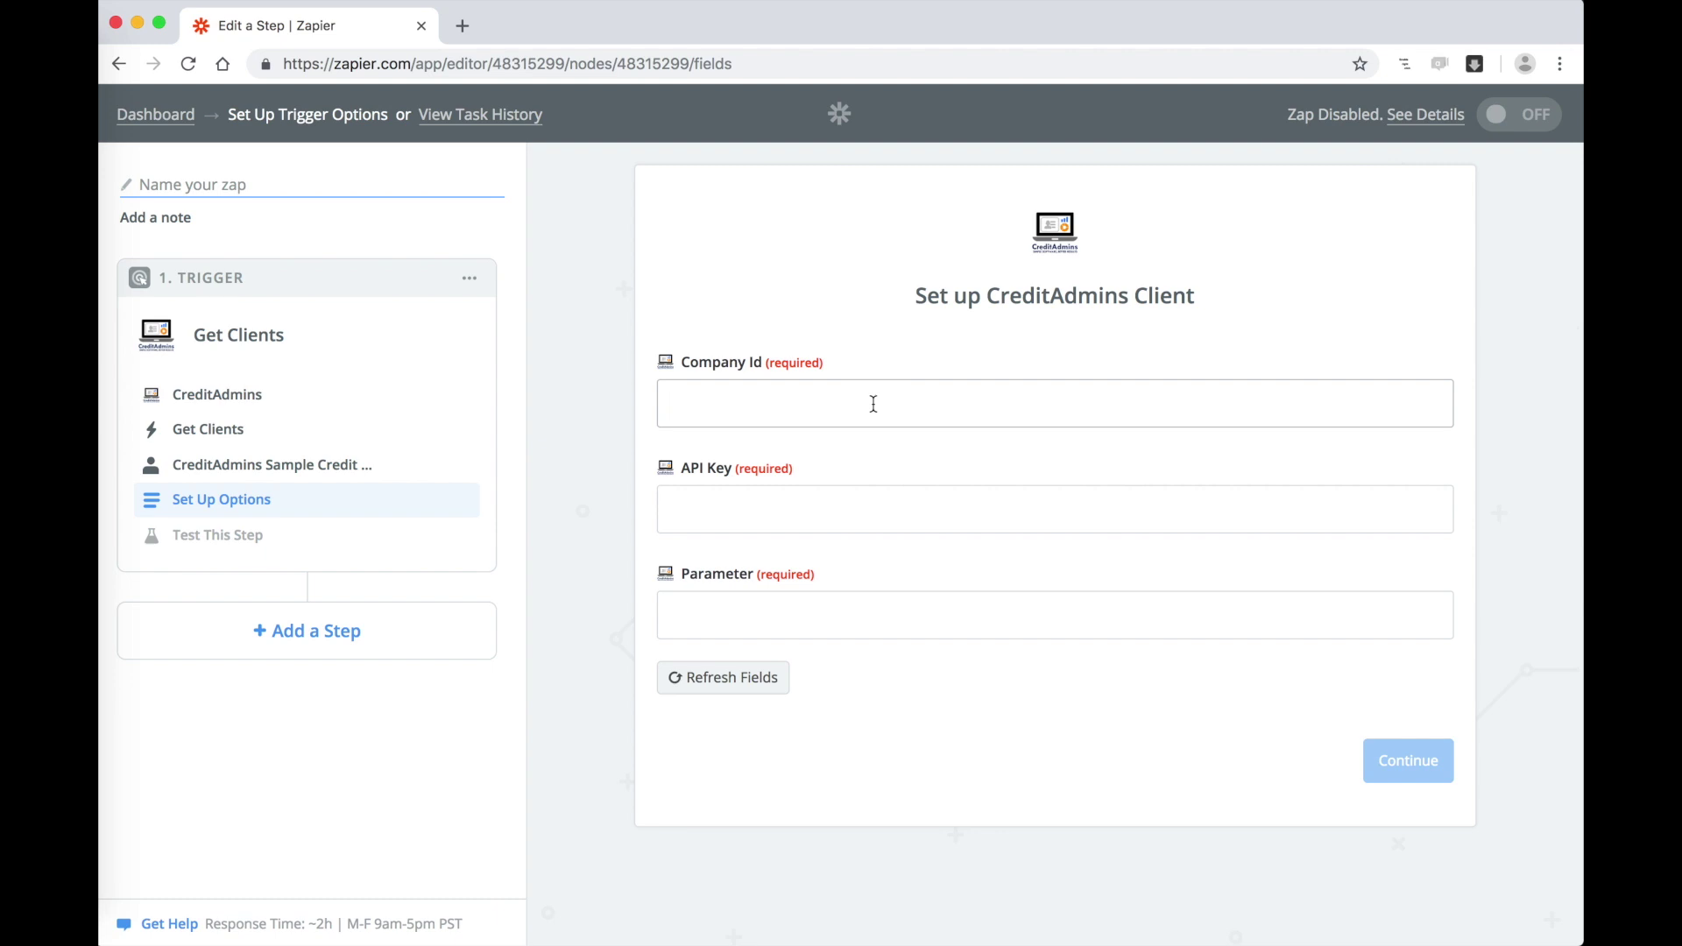
{"action": "type", "text": "1"}
{"action": "left_click", "coordinate": [827, 517]}
{"action": "type", "text": "a"}
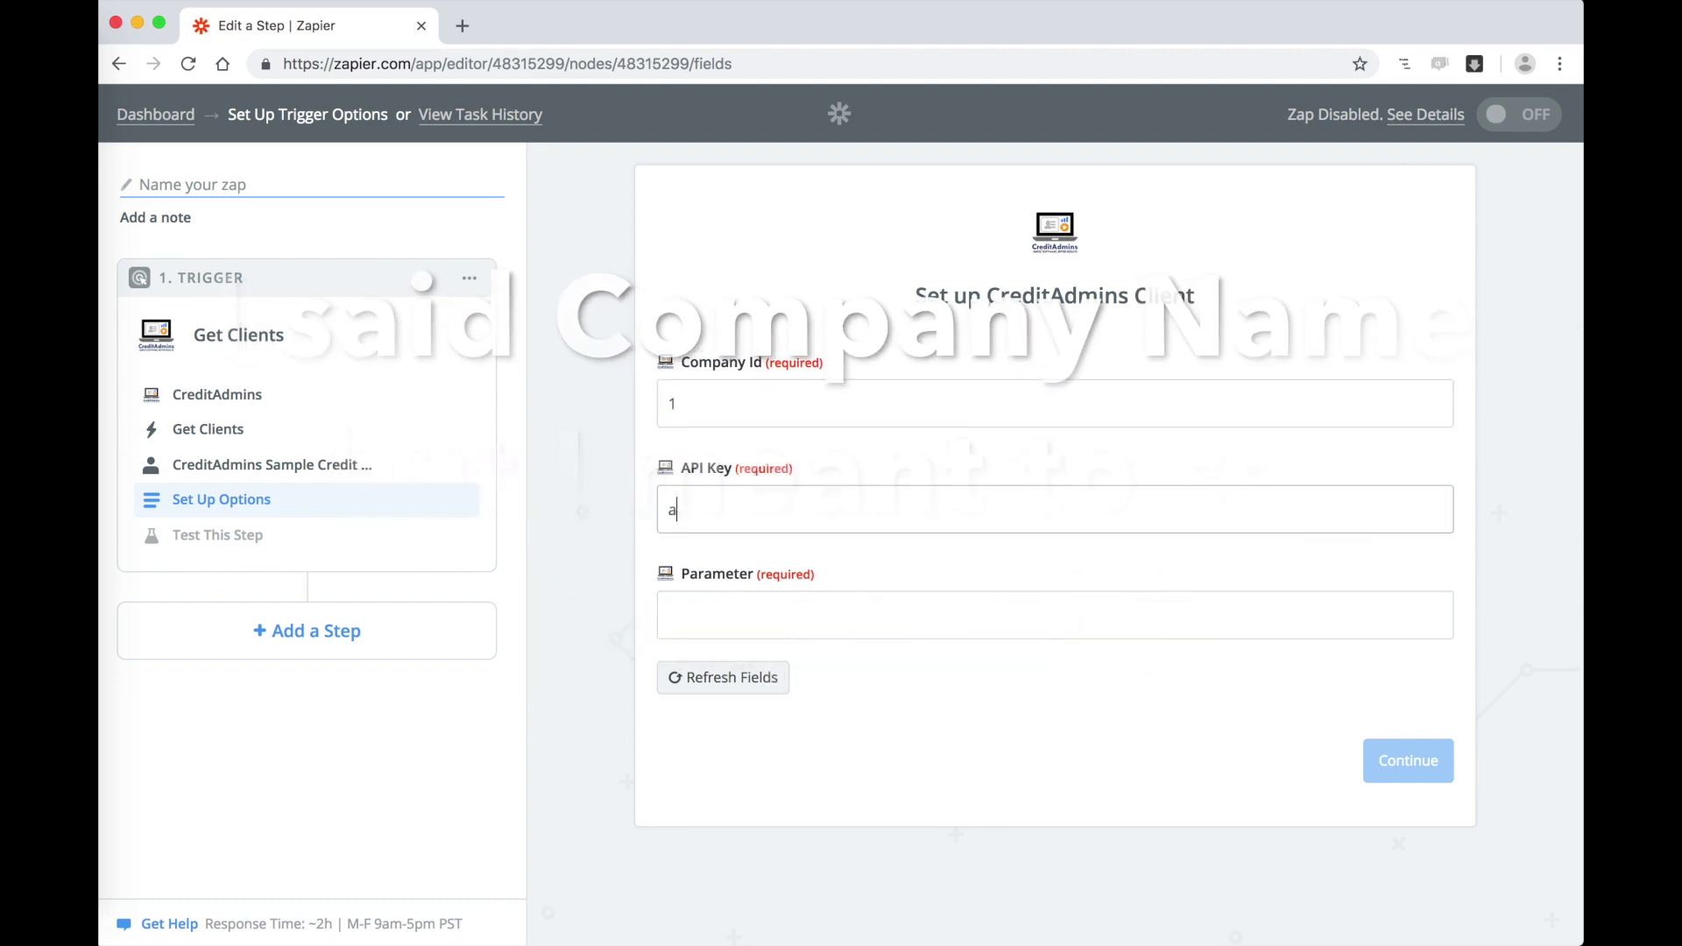
{"action": "type", "text": "bcdefg"}
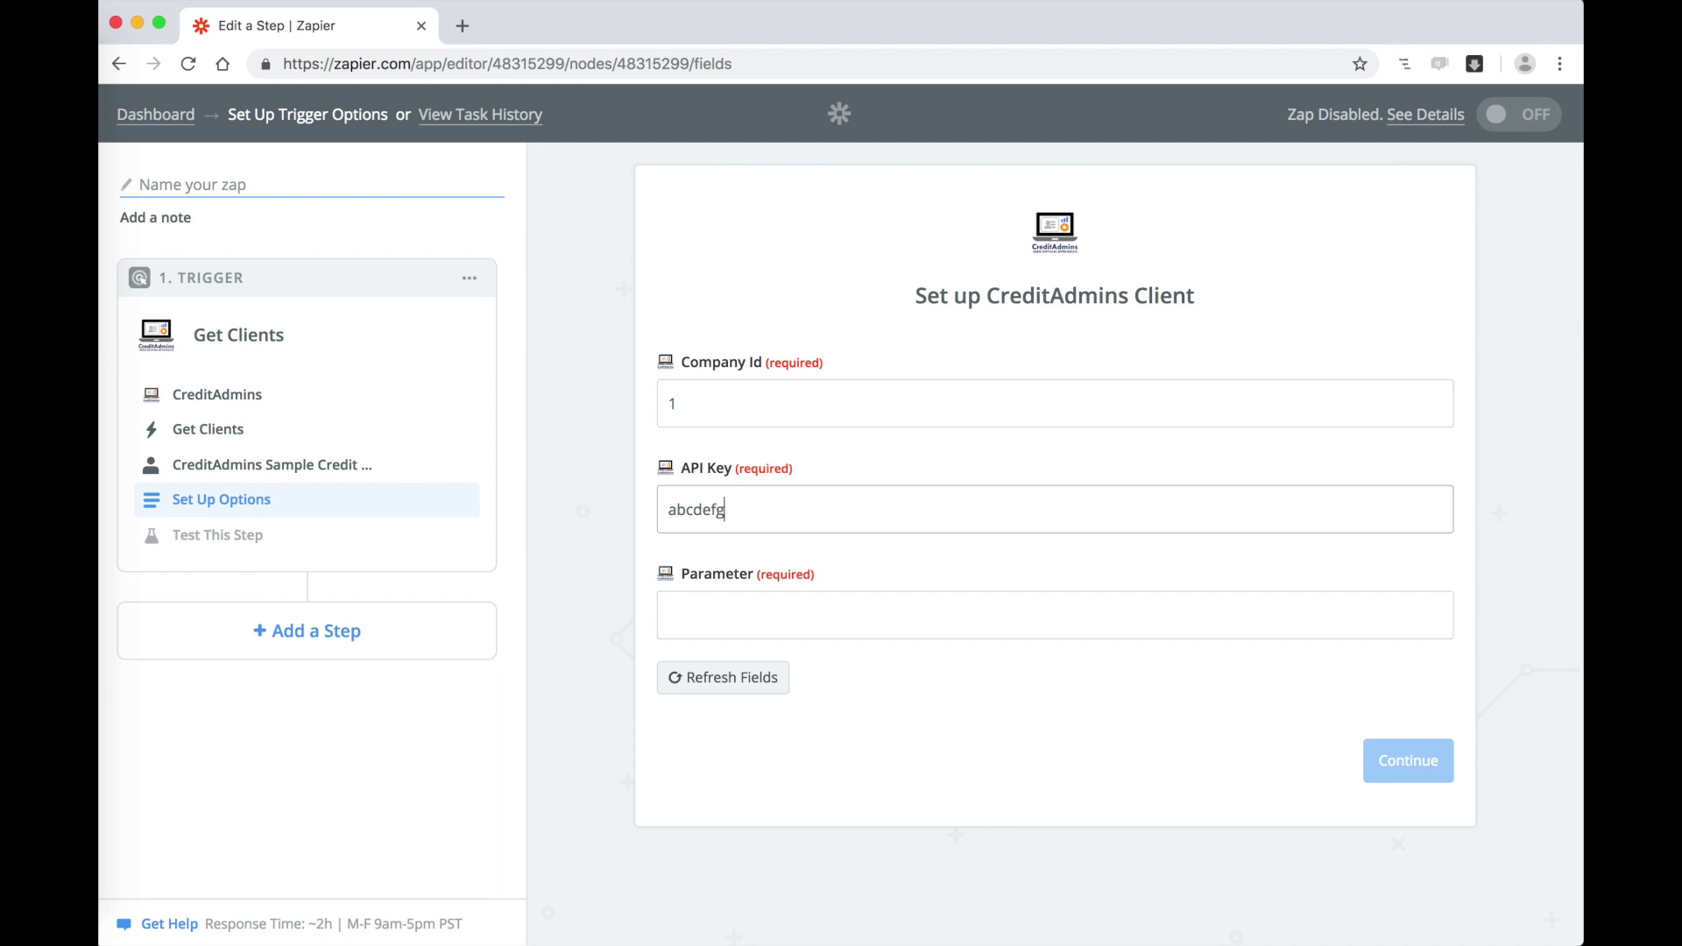
{"action": "left_click", "coordinate": [863, 625]}
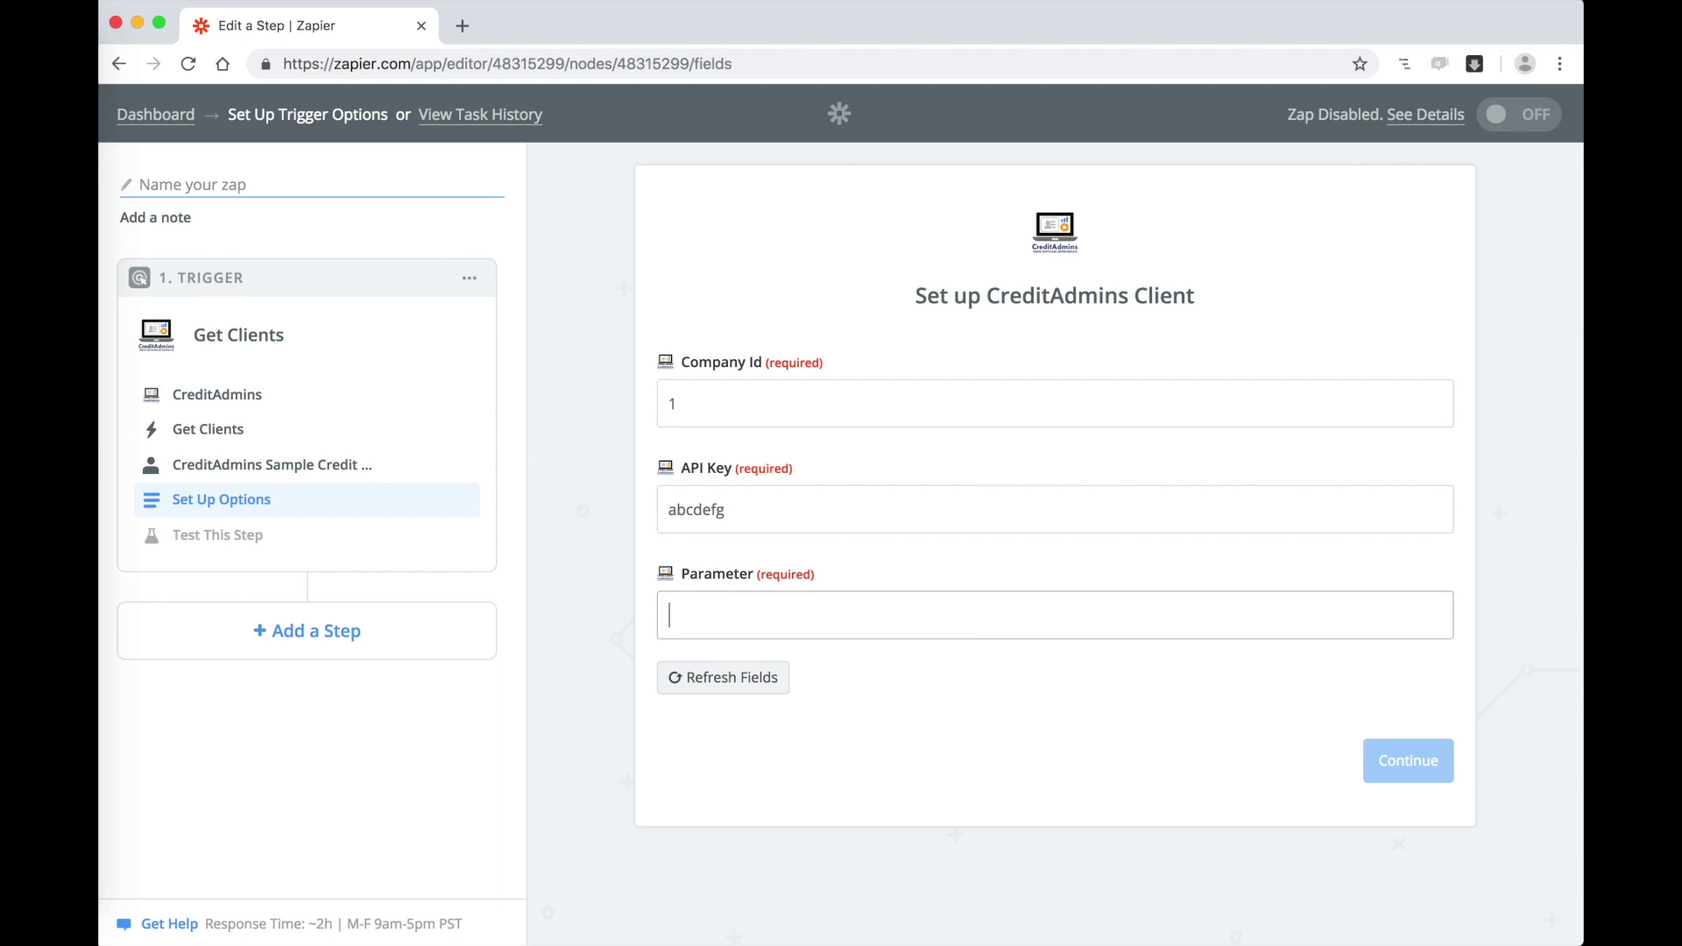
{"action": "key", "text": "super+Tab"}
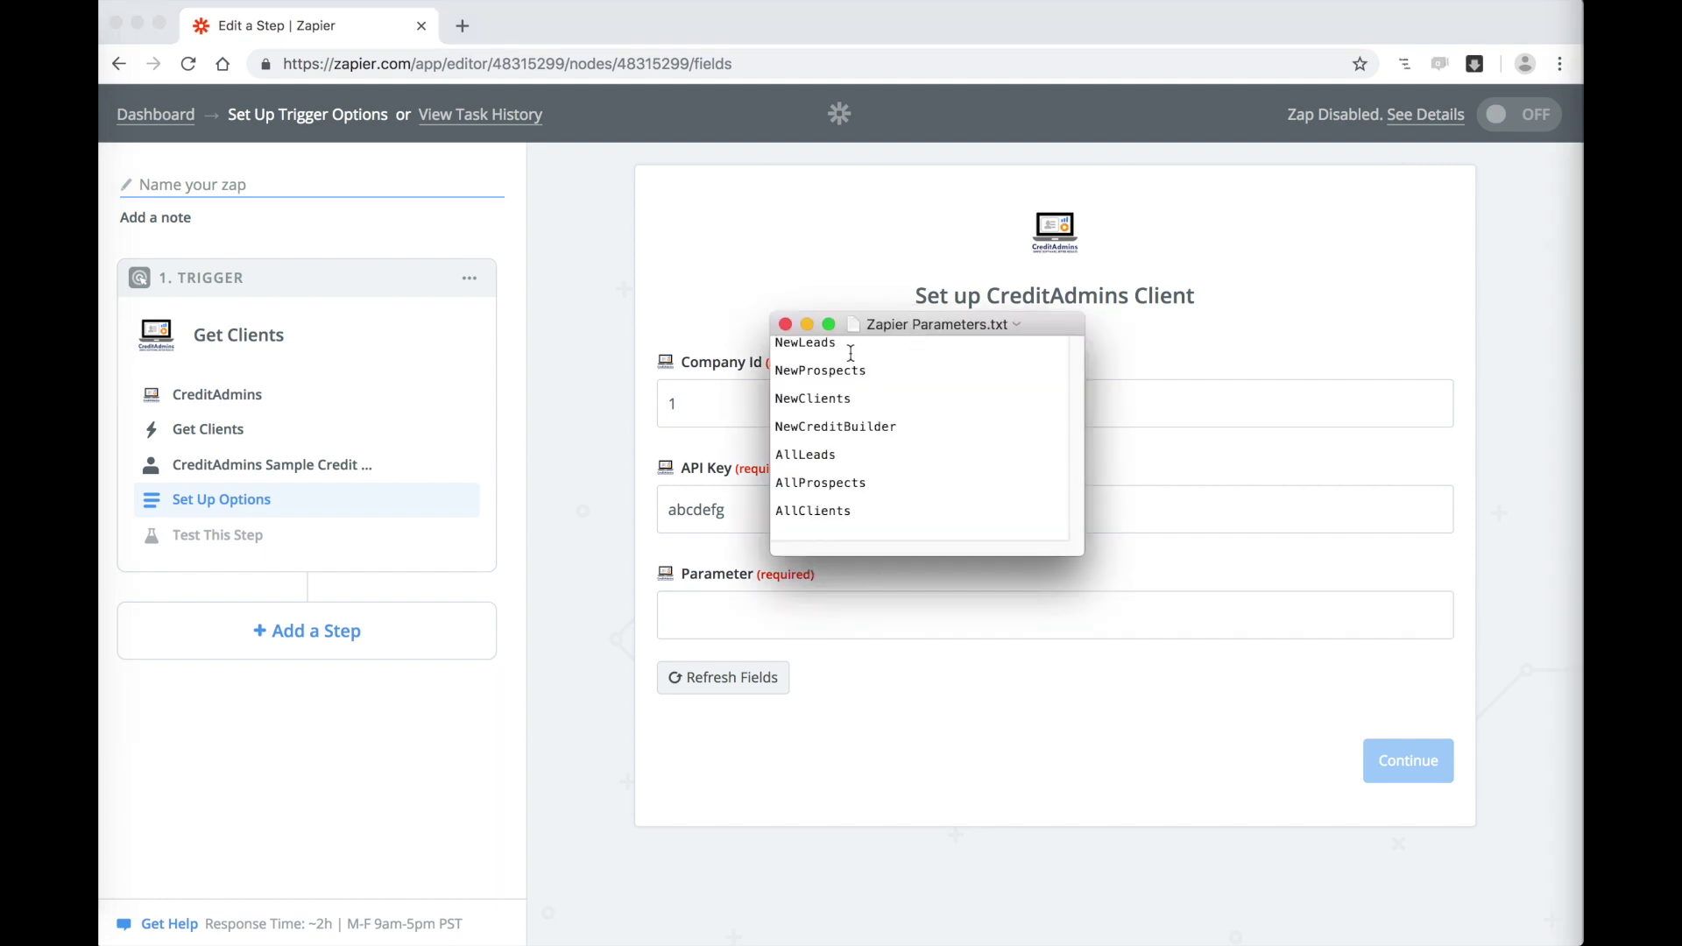
Step: Copy the AllLeads parameter name from the Zapier Parameters.txt list
{"action": "triple_click", "coordinate": [774, 345]}
{"action": "left_click_drag", "start_coordinate": [865, 372], "coordinate": [776, 399]}
{"action": "left_click_drag", "start_coordinate": [895, 429], "coordinate": [777, 455]}
{"action": "left_click_drag", "start_coordinate": [867, 484], "coordinate": [764, 513]}
{"action": "left_click_drag", "start_coordinate": [836, 455], "coordinate": [775, 456]}
{"action": "right_click", "coordinate": [799, 460]}
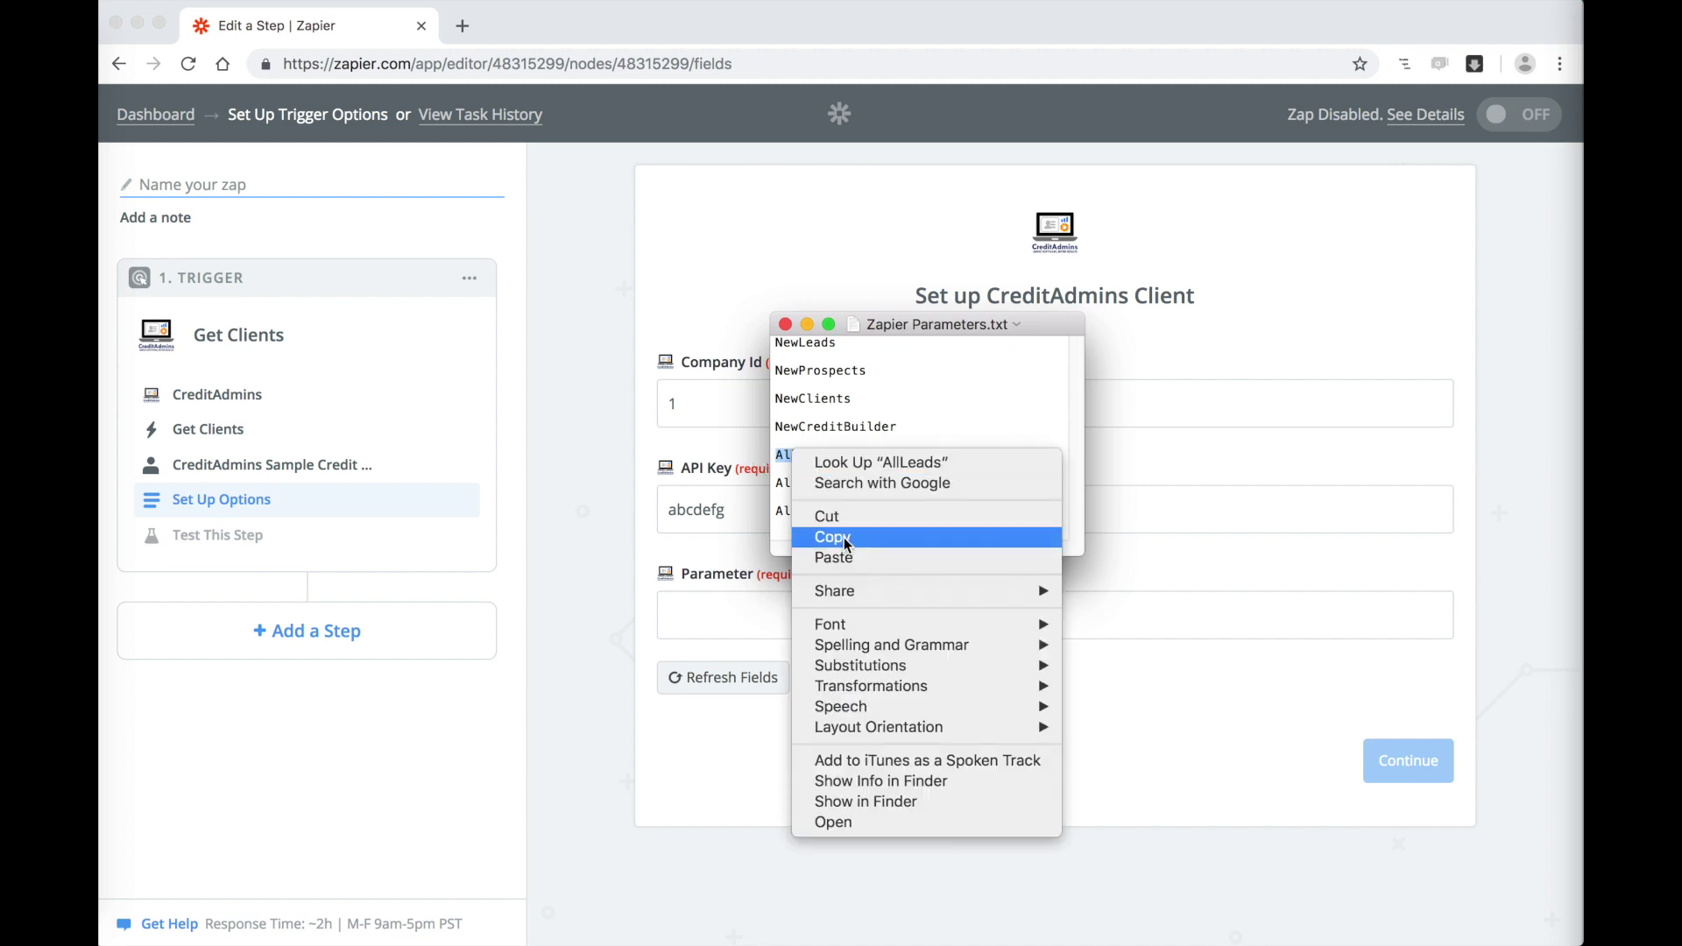
{"action": "left_click", "coordinate": [843, 538]}
Step: Paste AllLeads into the trigger's Parameter field and fetch sample clients A, B and C
{"action": "left_click", "coordinate": [728, 604]}
{"action": "key", "text": "ctrl+v"}
{"action": "left_click", "coordinate": [1405, 760]}
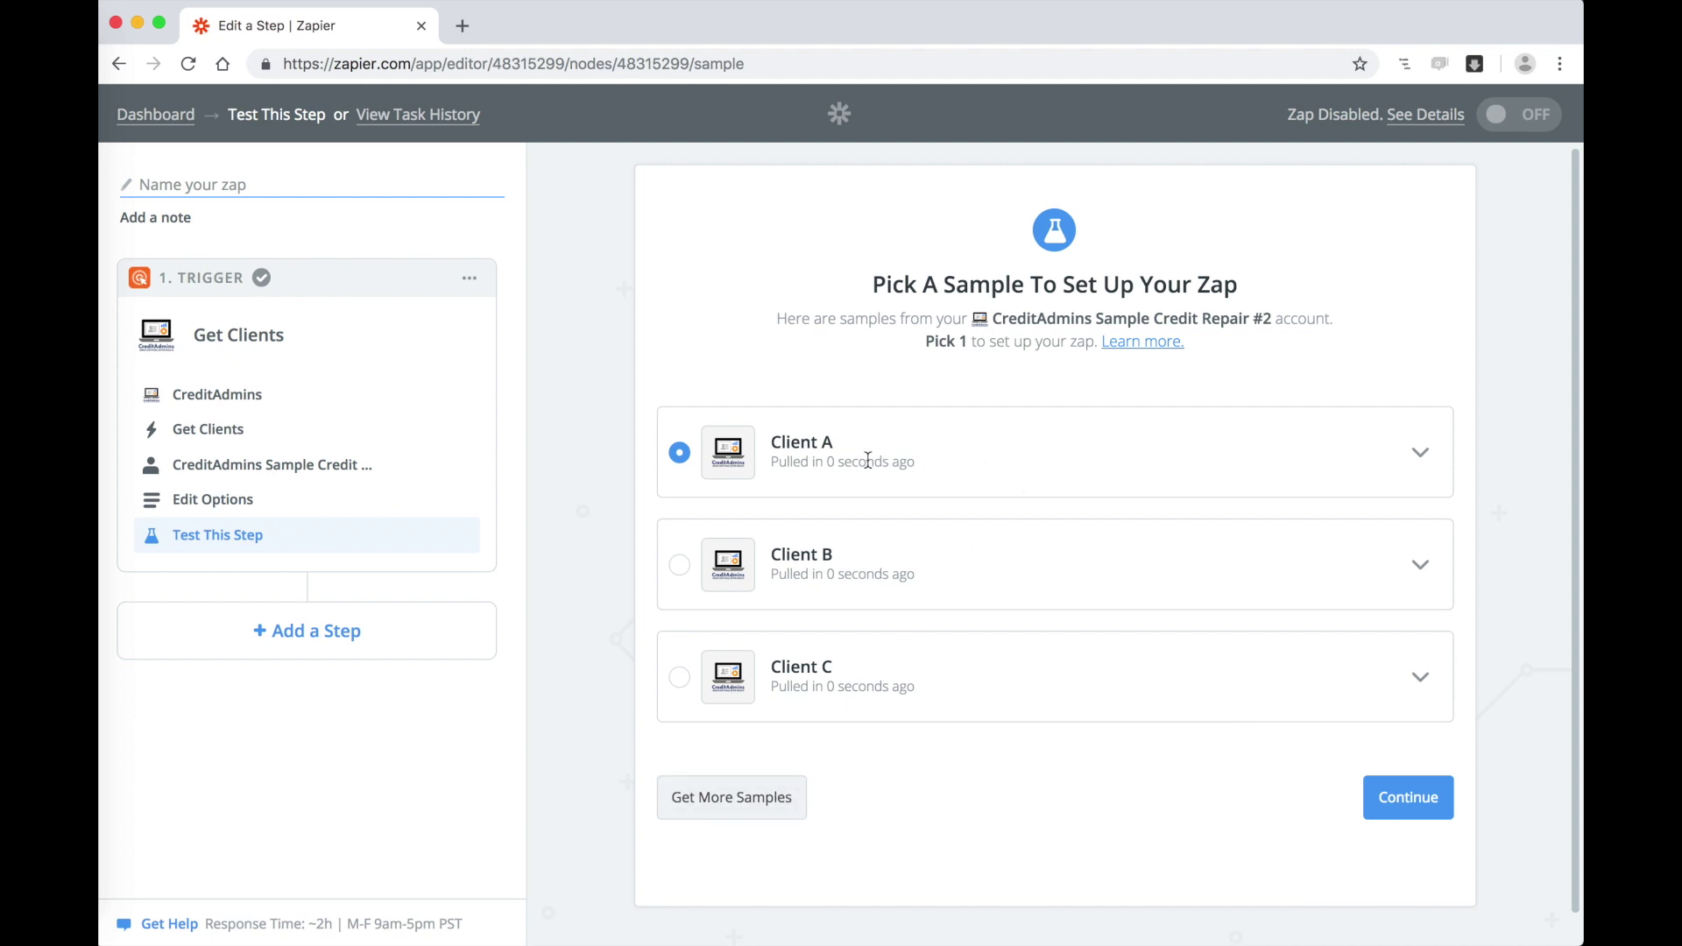
Step: Review Client A's fields and accept it as the trigger sample
{"action": "left_click", "coordinate": [1421, 454]}
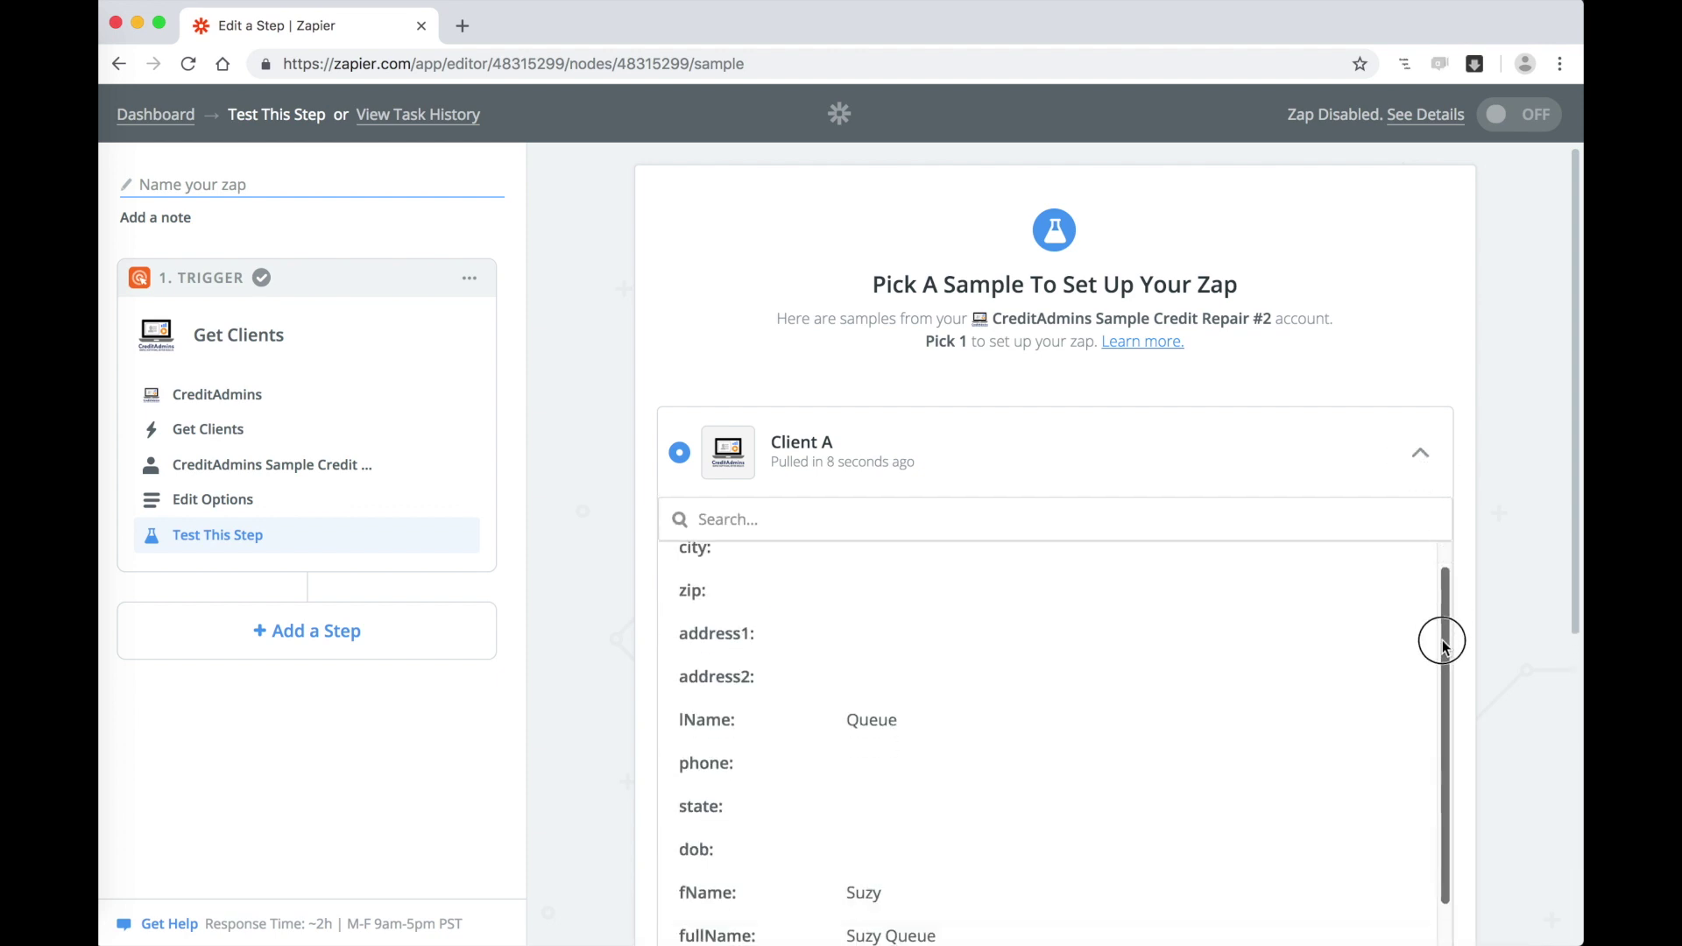
{"action": "left_click_drag", "start_coordinate": [1443, 640], "coordinate": [1428, 725]}
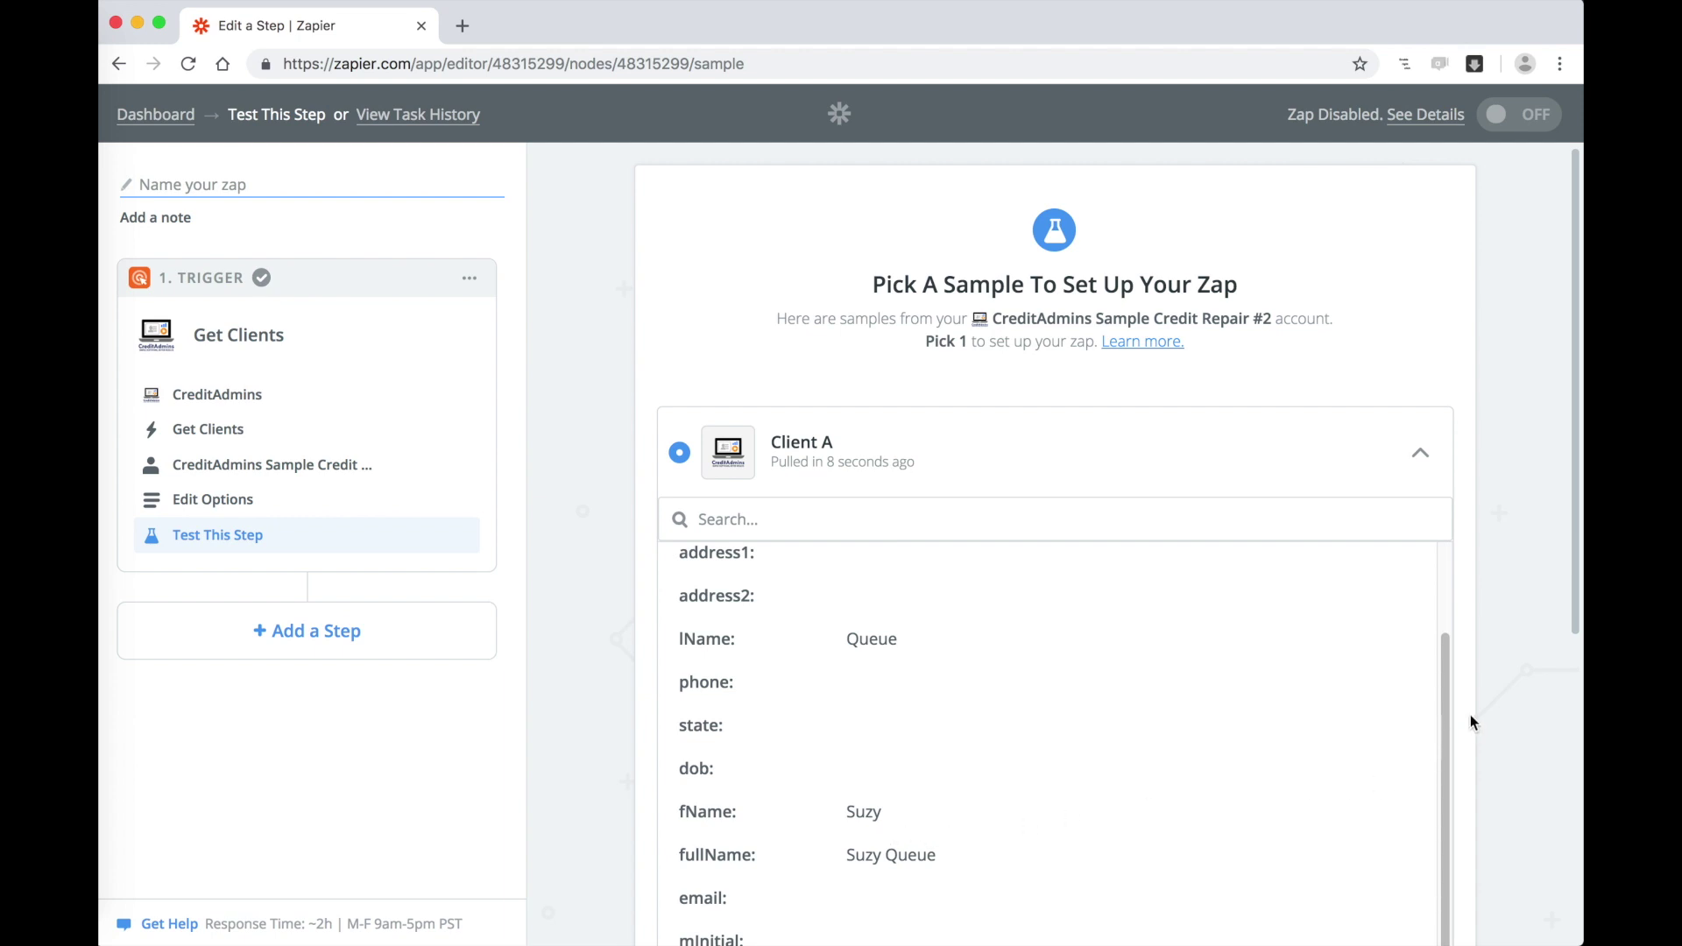
{"action": "scroll", "coordinate": [1470, 723], "scroll_direction": "down", "scroll_amount": 5}
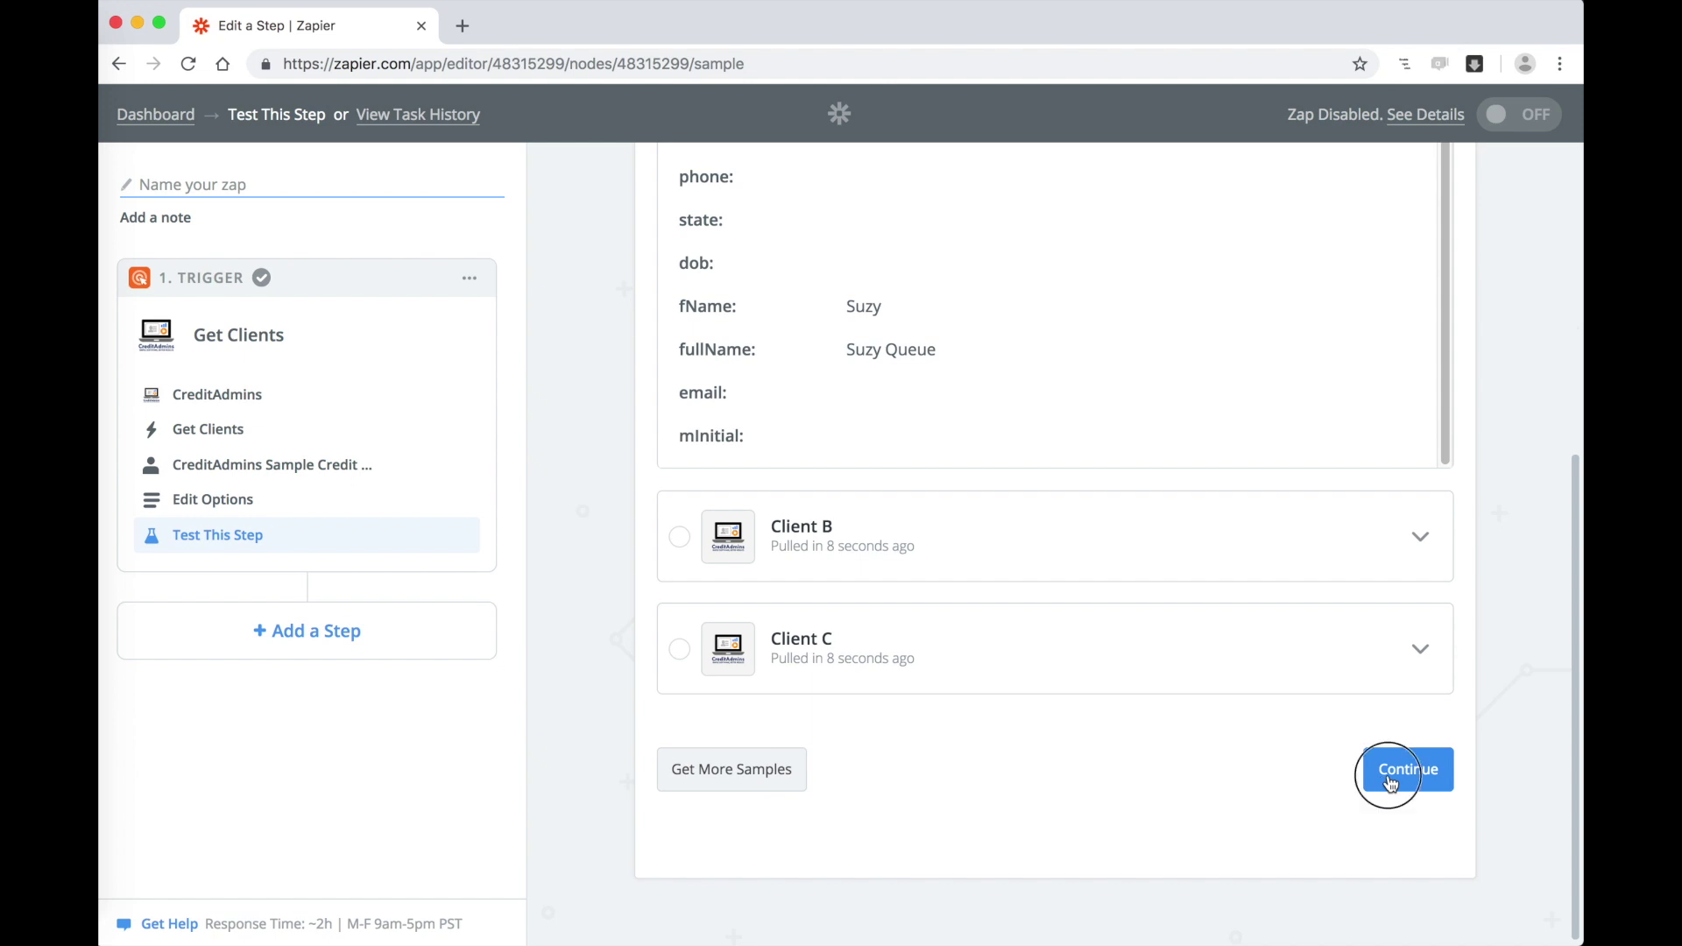
{"action": "left_click", "coordinate": [1391, 777]}
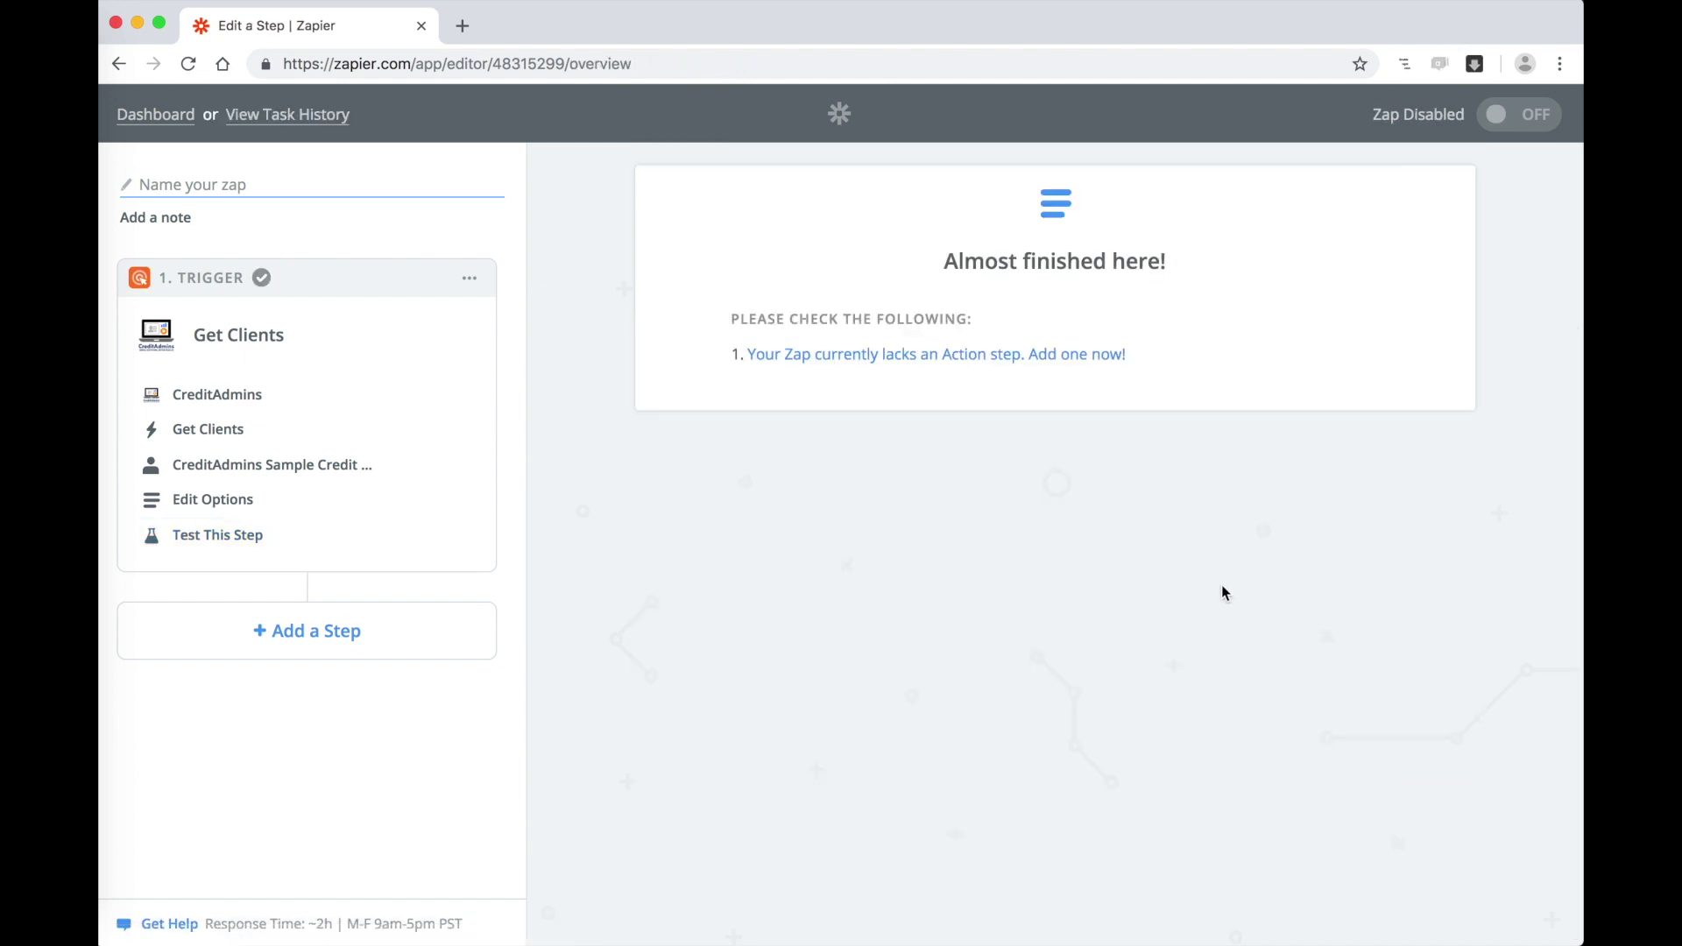
Step: Add an action step using Email by Zapier's Send Outbound Email
{"action": "left_click", "coordinate": [380, 630]}
{"action": "left_click", "coordinate": [377, 659]}
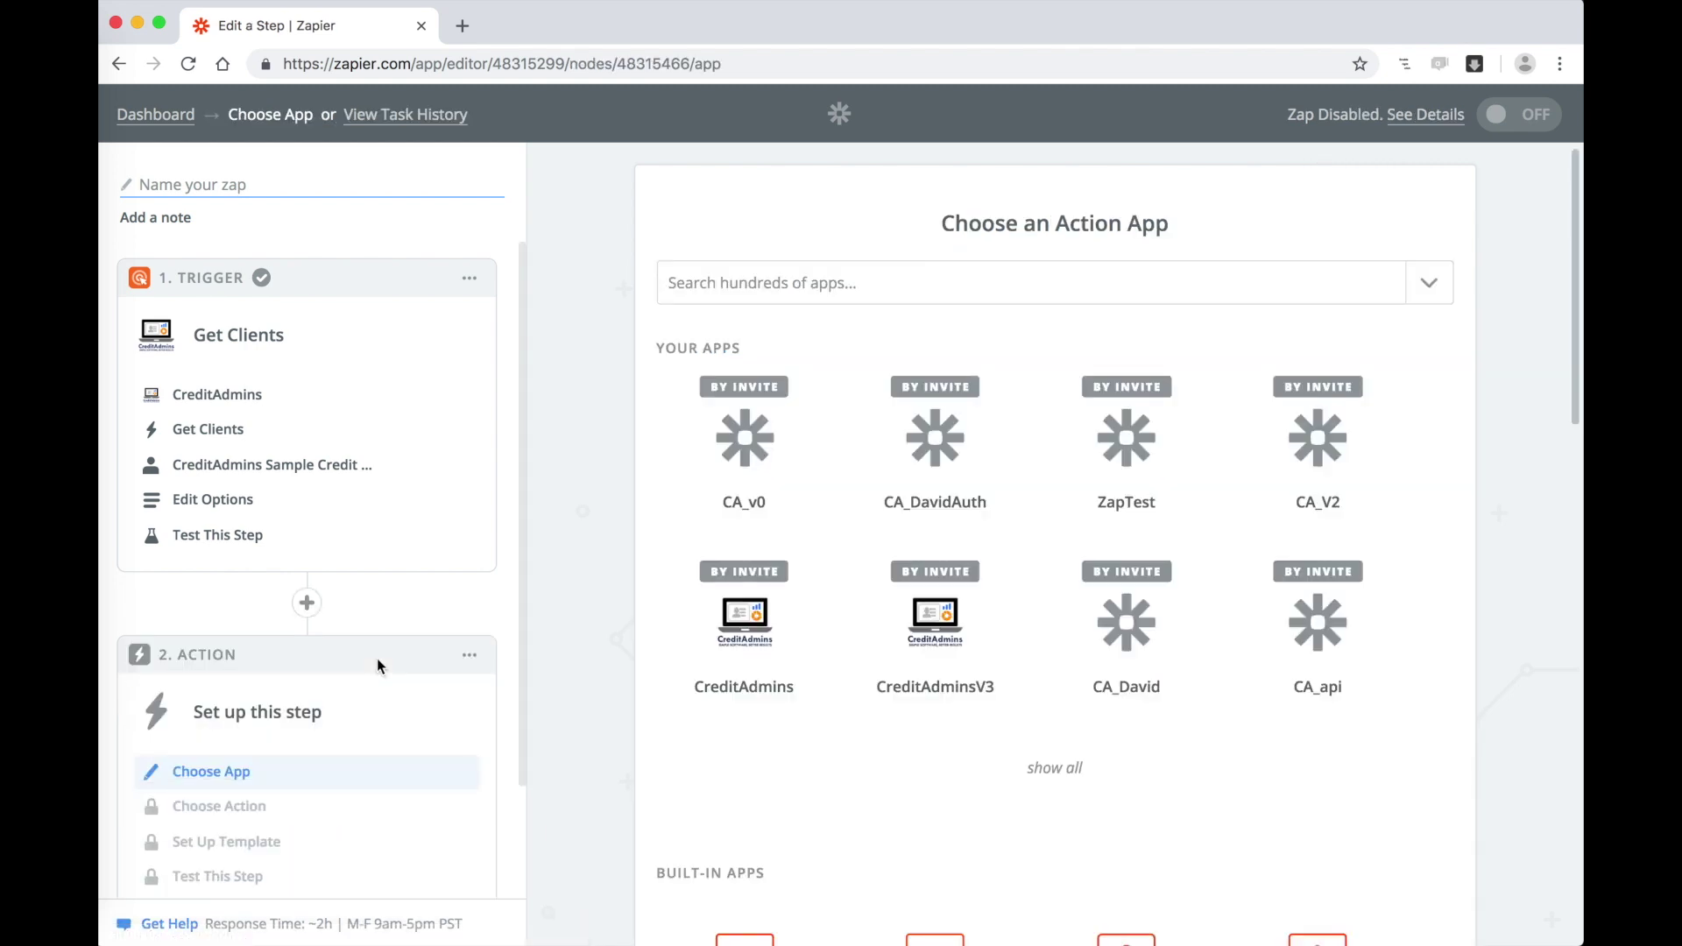
{"action": "scroll", "coordinate": [603, 743], "scroll_direction": "down", "scroll_amount": 5}
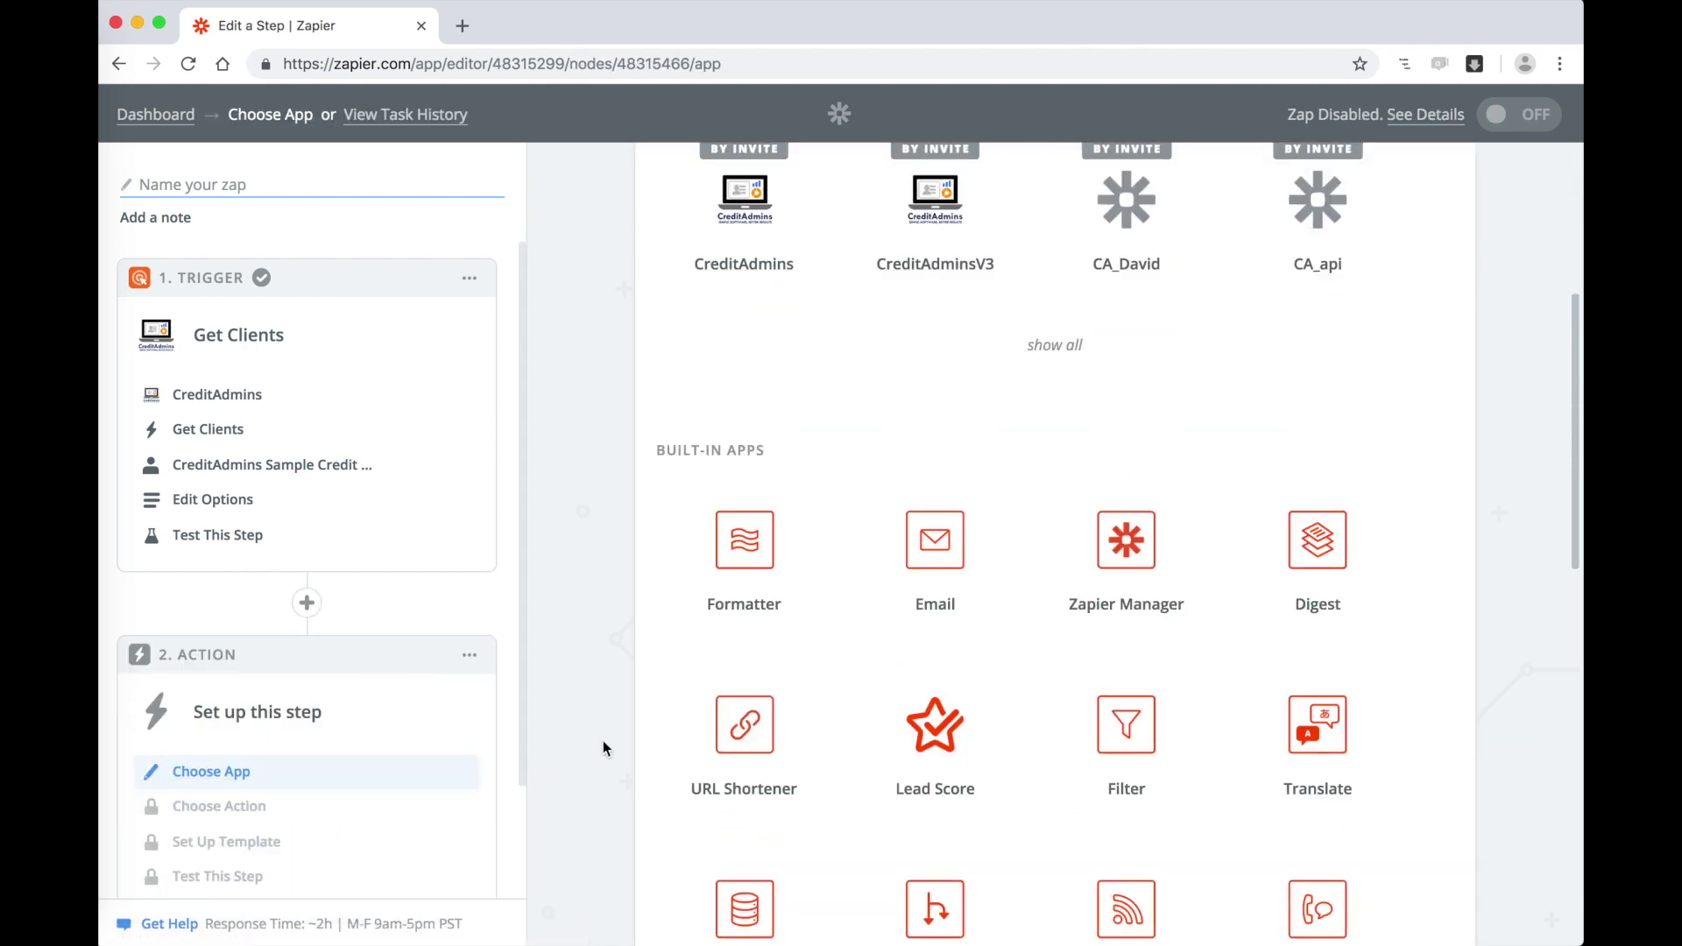
{"action": "scroll", "coordinate": [603, 748], "scroll_direction": "down", "scroll_amount": 1}
{"action": "left_click", "coordinate": [948, 483]}
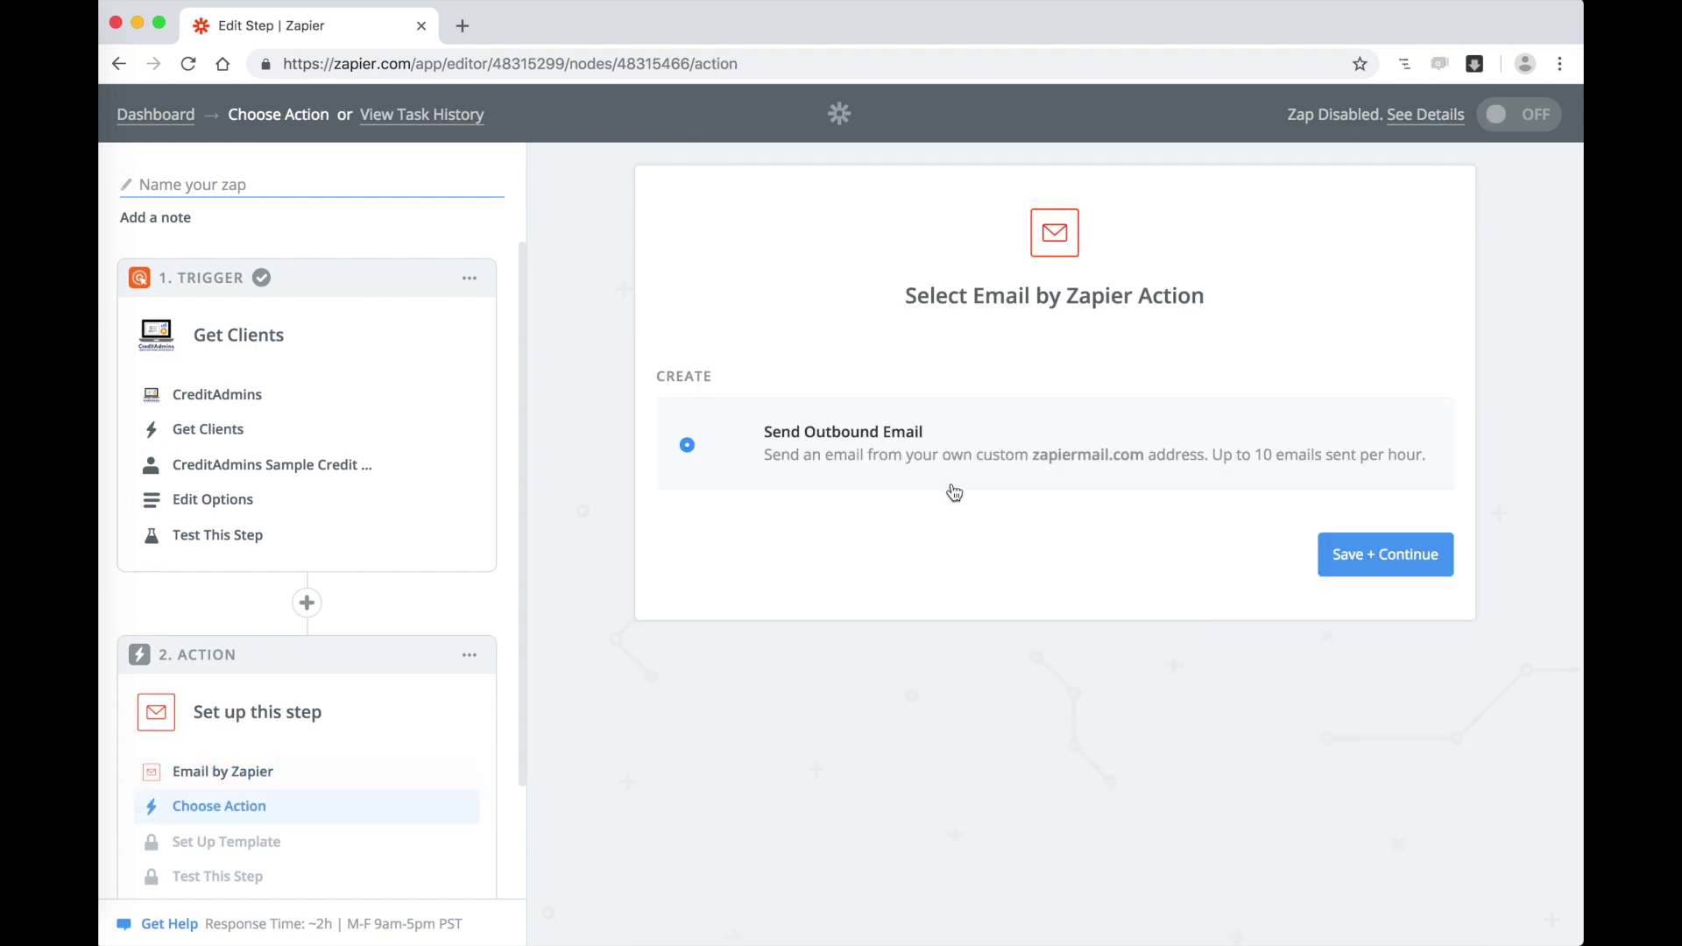
{"action": "left_click", "coordinate": [1400, 561]}
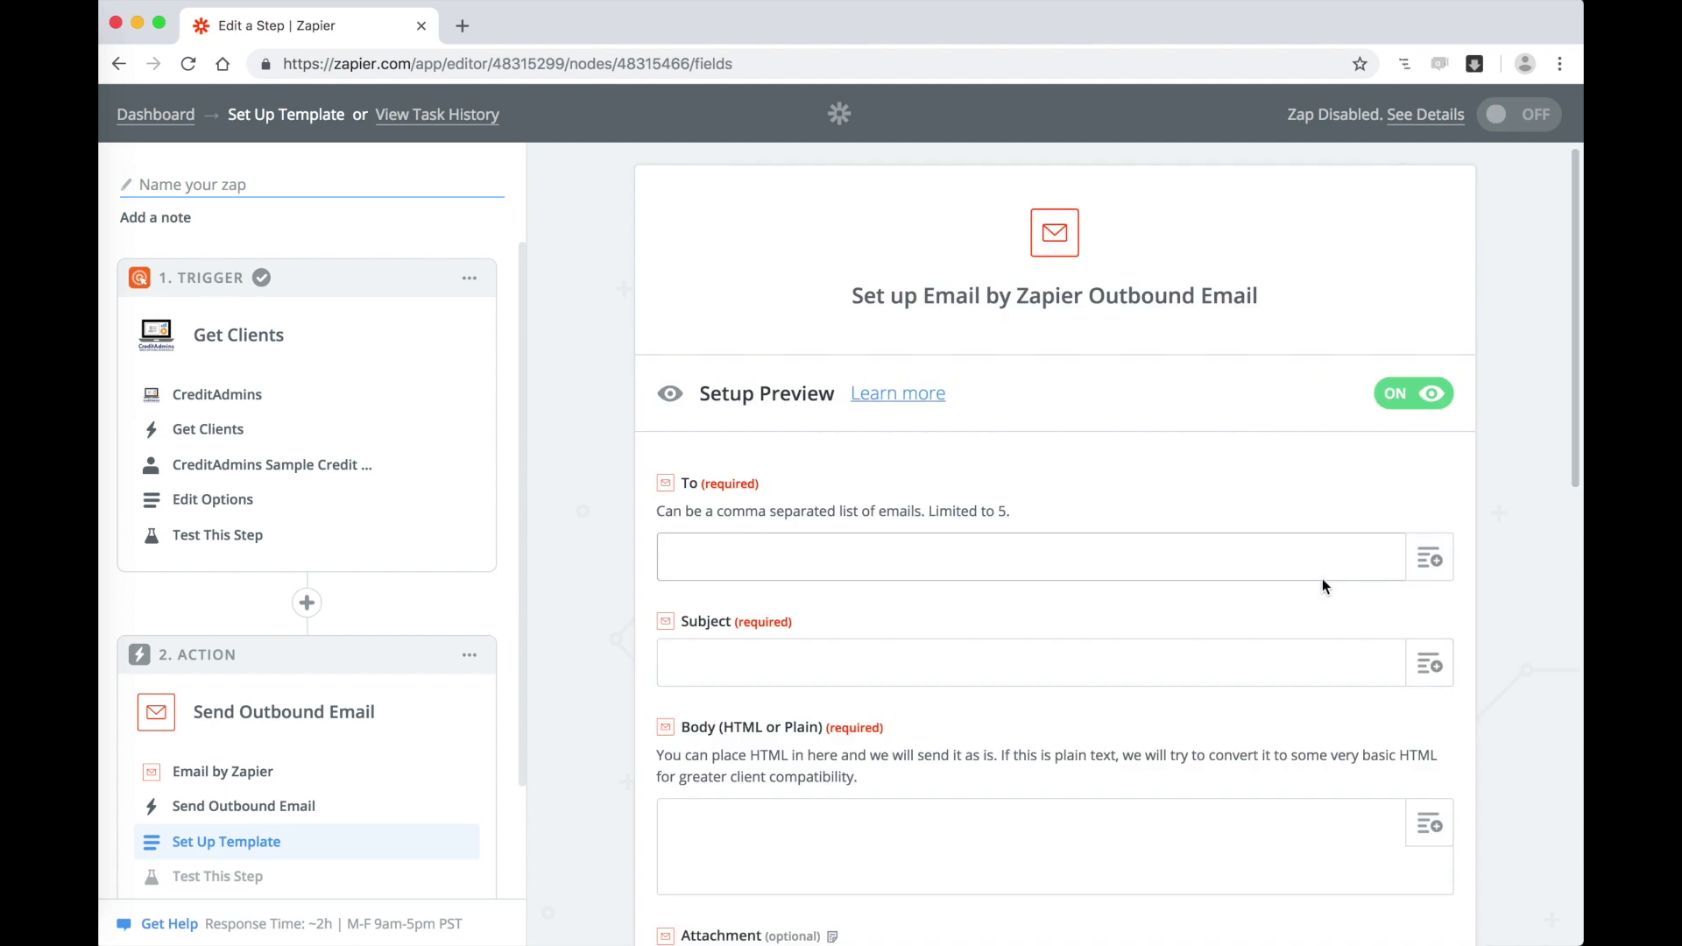
Step: Enter the recipient's e-mail address and set the subject to the client's Full Name
{"action": "left_click", "coordinate": [930, 553]}
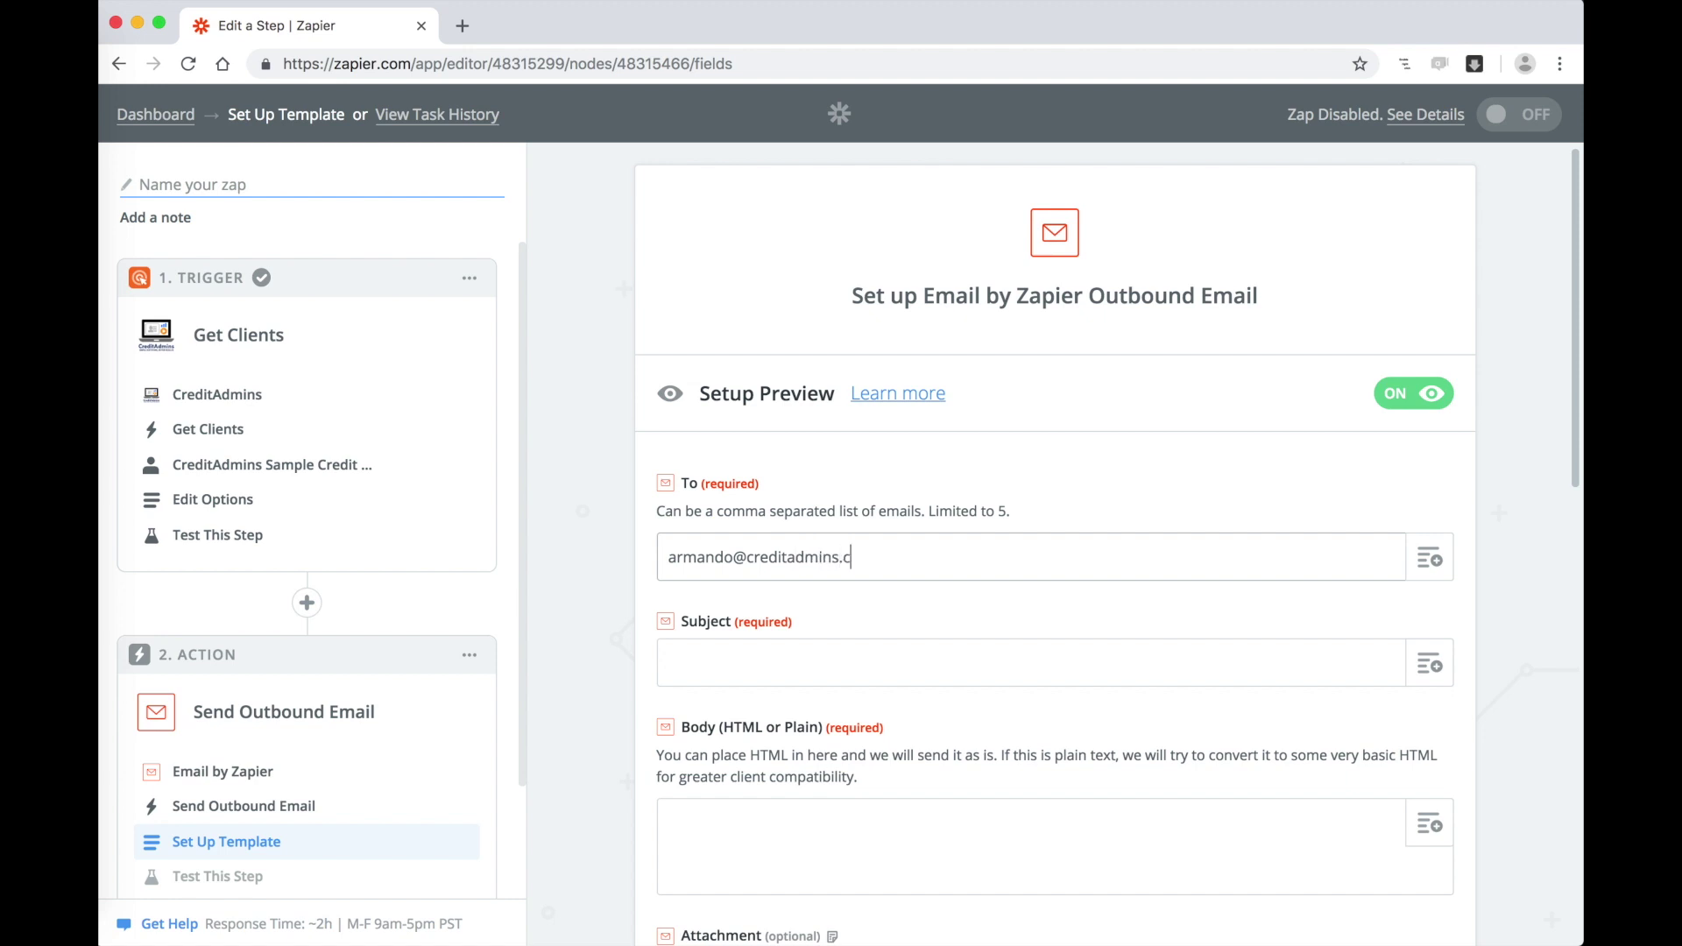
{"action": "left_click", "coordinate": [1430, 666]}
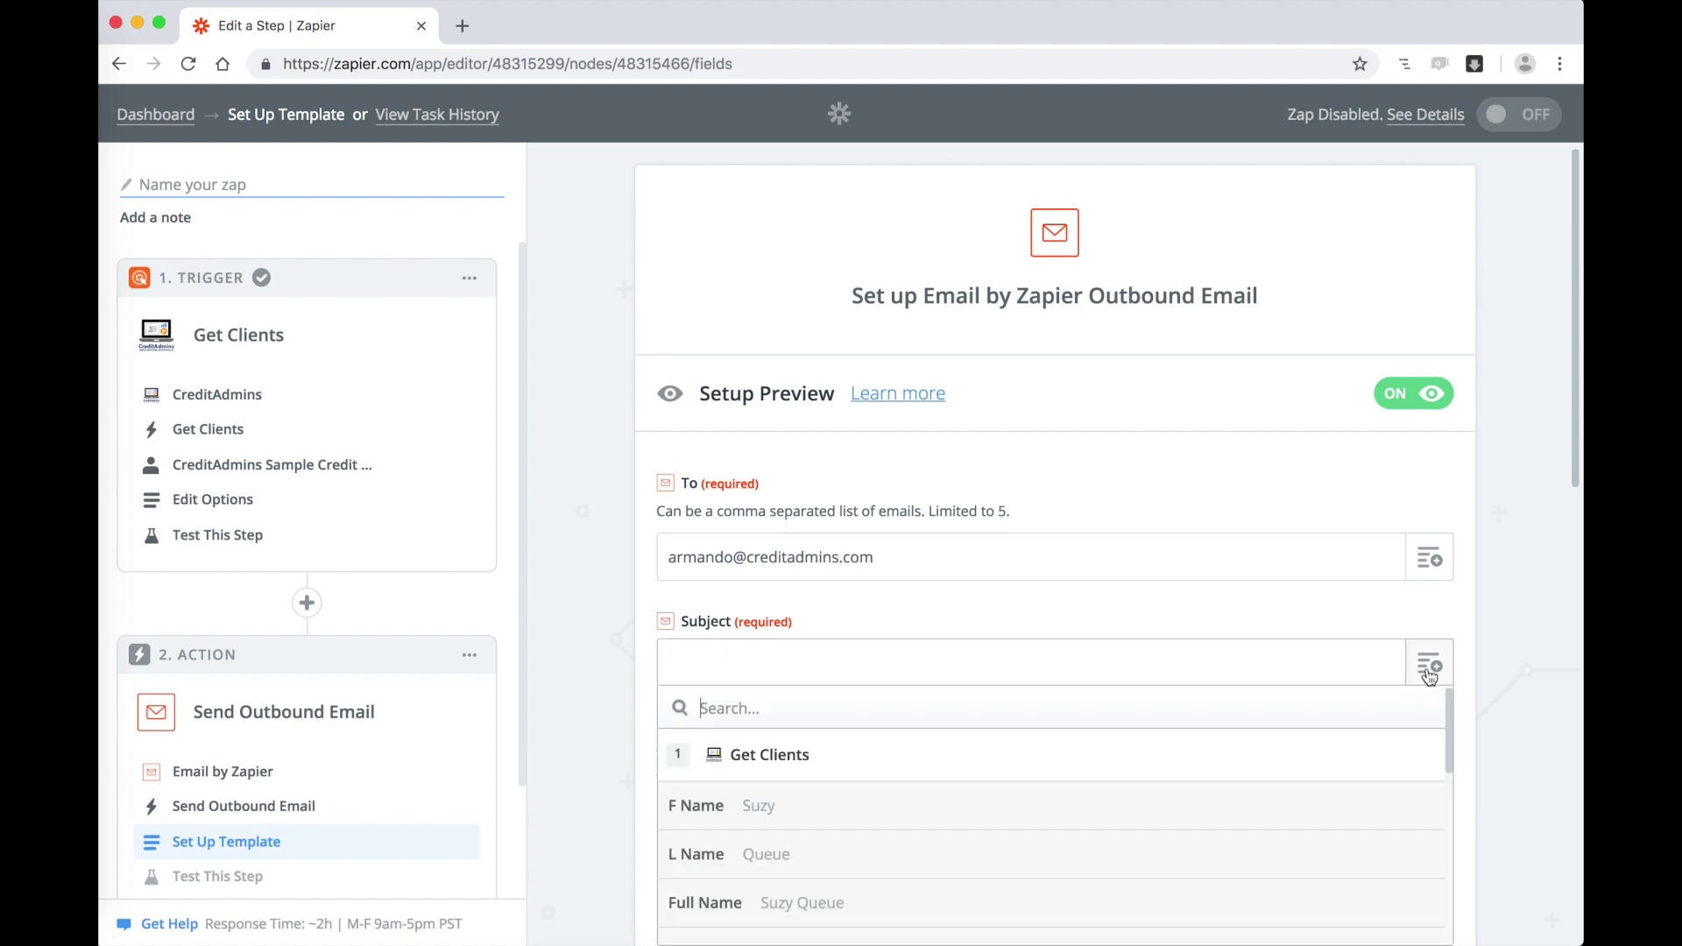
{"action": "left_click", "coordinate": [1216, 900]}
Step: Write the body 'A new Lead has come in. The persons name is:' followed by the F Name field
{"action": "scroll", "coordinate": [1218, 884], "scroll_direction": "down", "scroll_amount": 2}
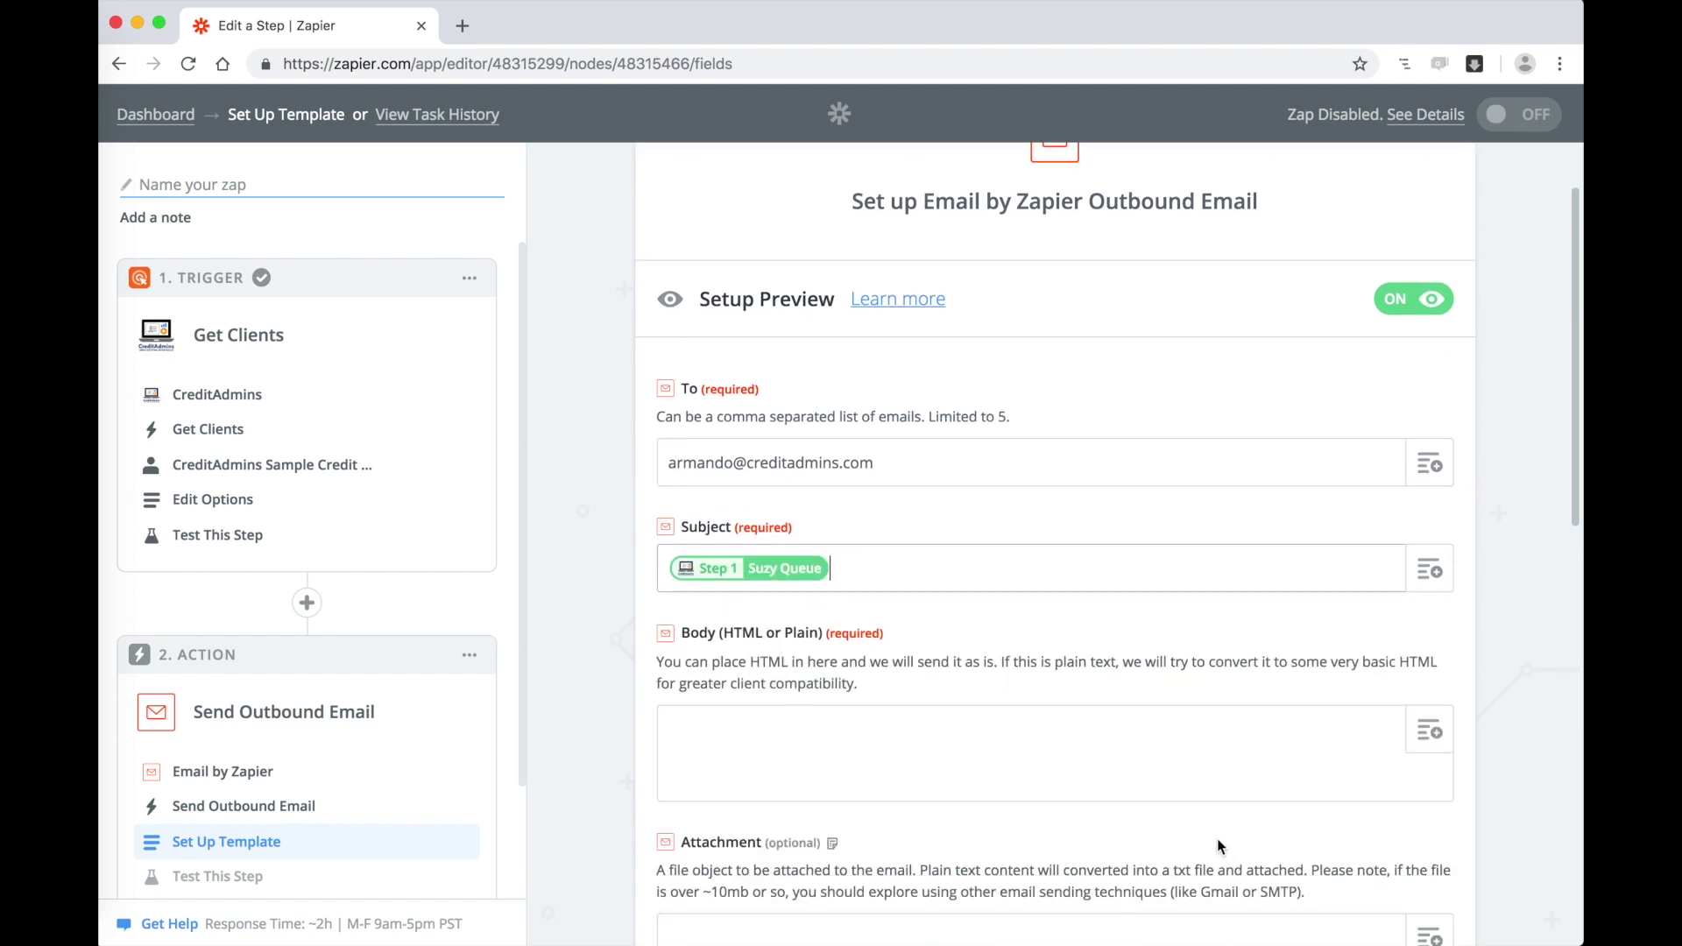
{"action": "left_click", "coordinate": [1036, 755]}
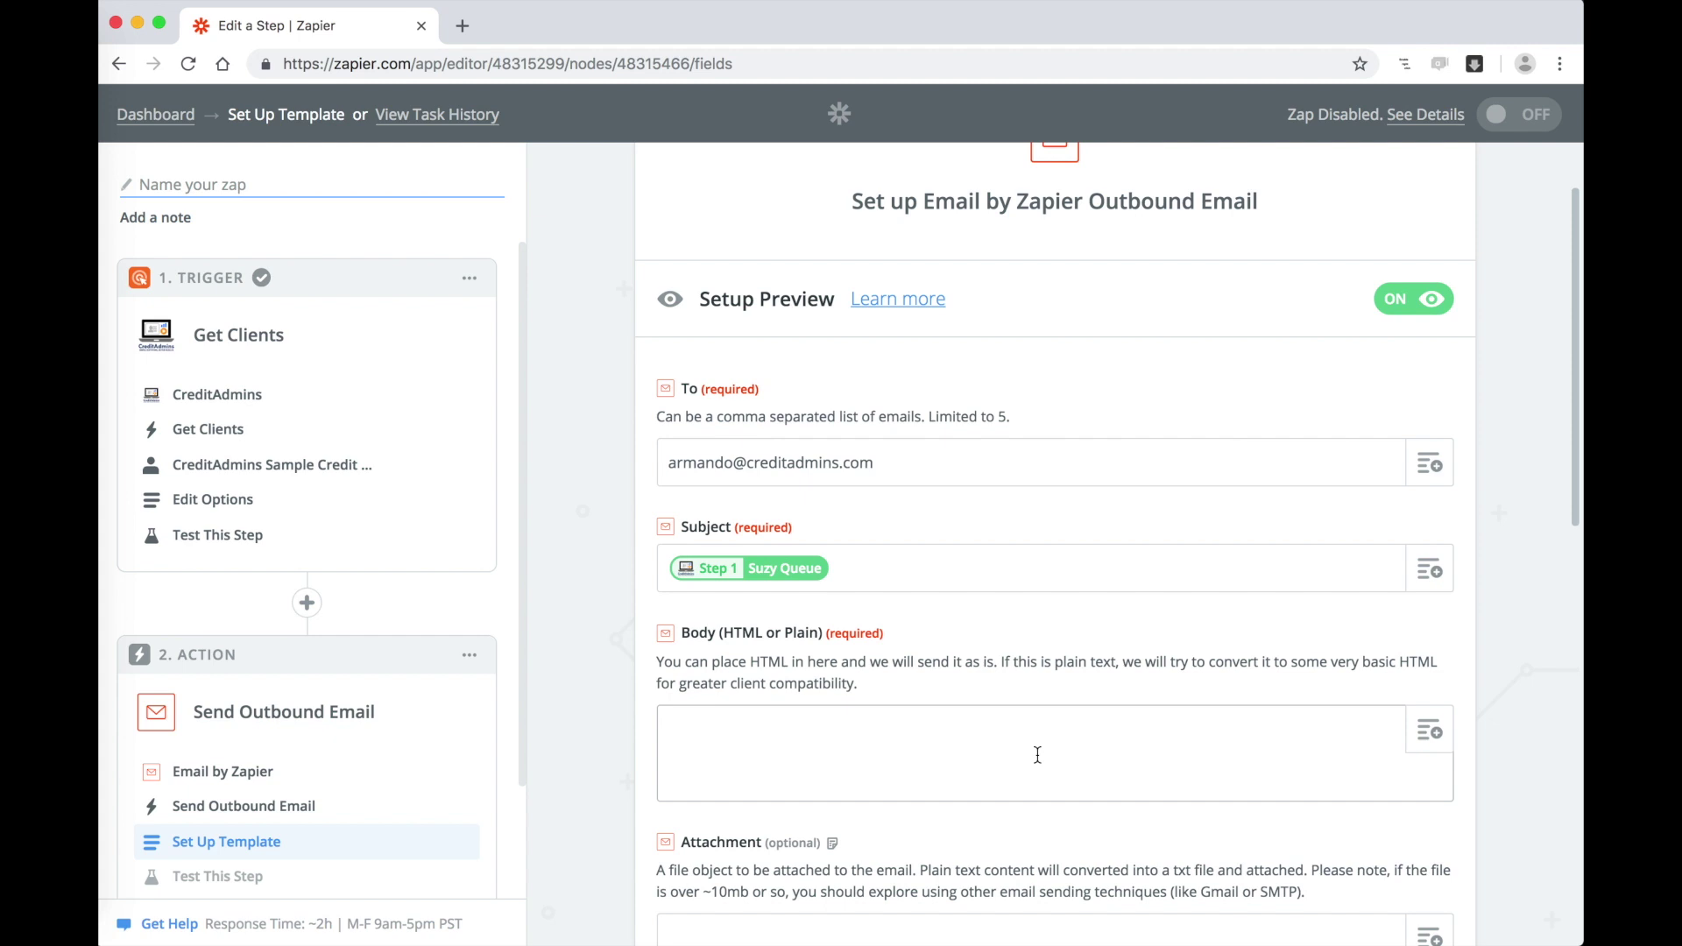
{"action": "type", "text": "A new Lead has come in.  The p"}
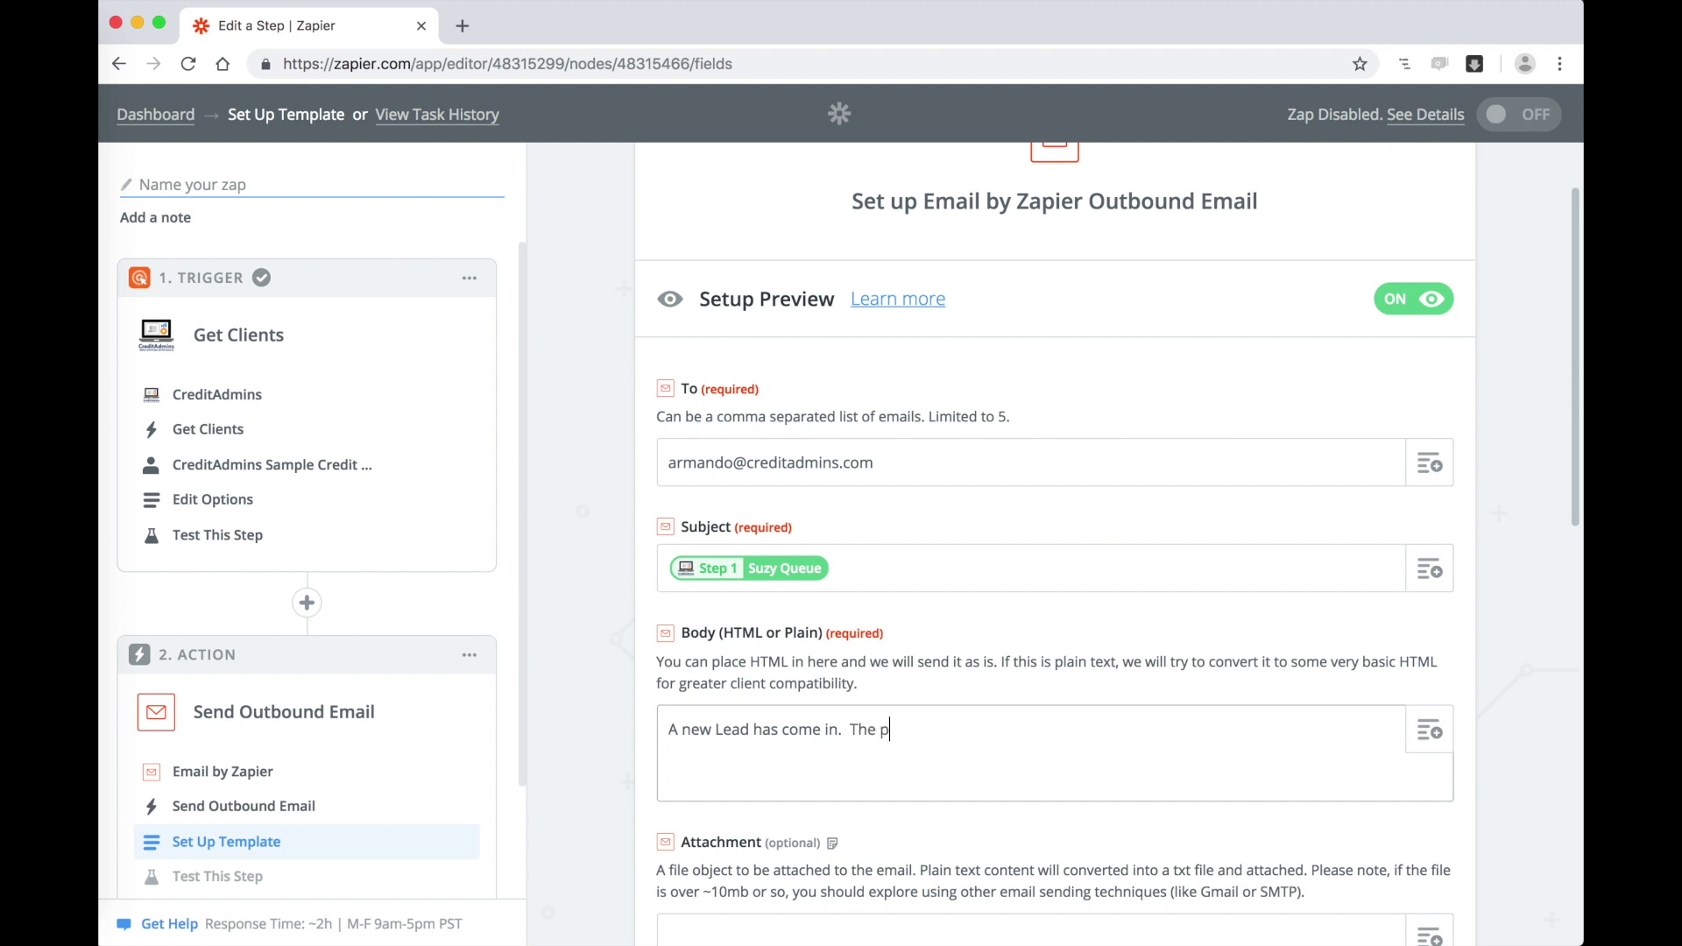
{"action": "type", "text": "ersons name is:"}
{"action": "left_click", "coordinate": [1429, 731]}
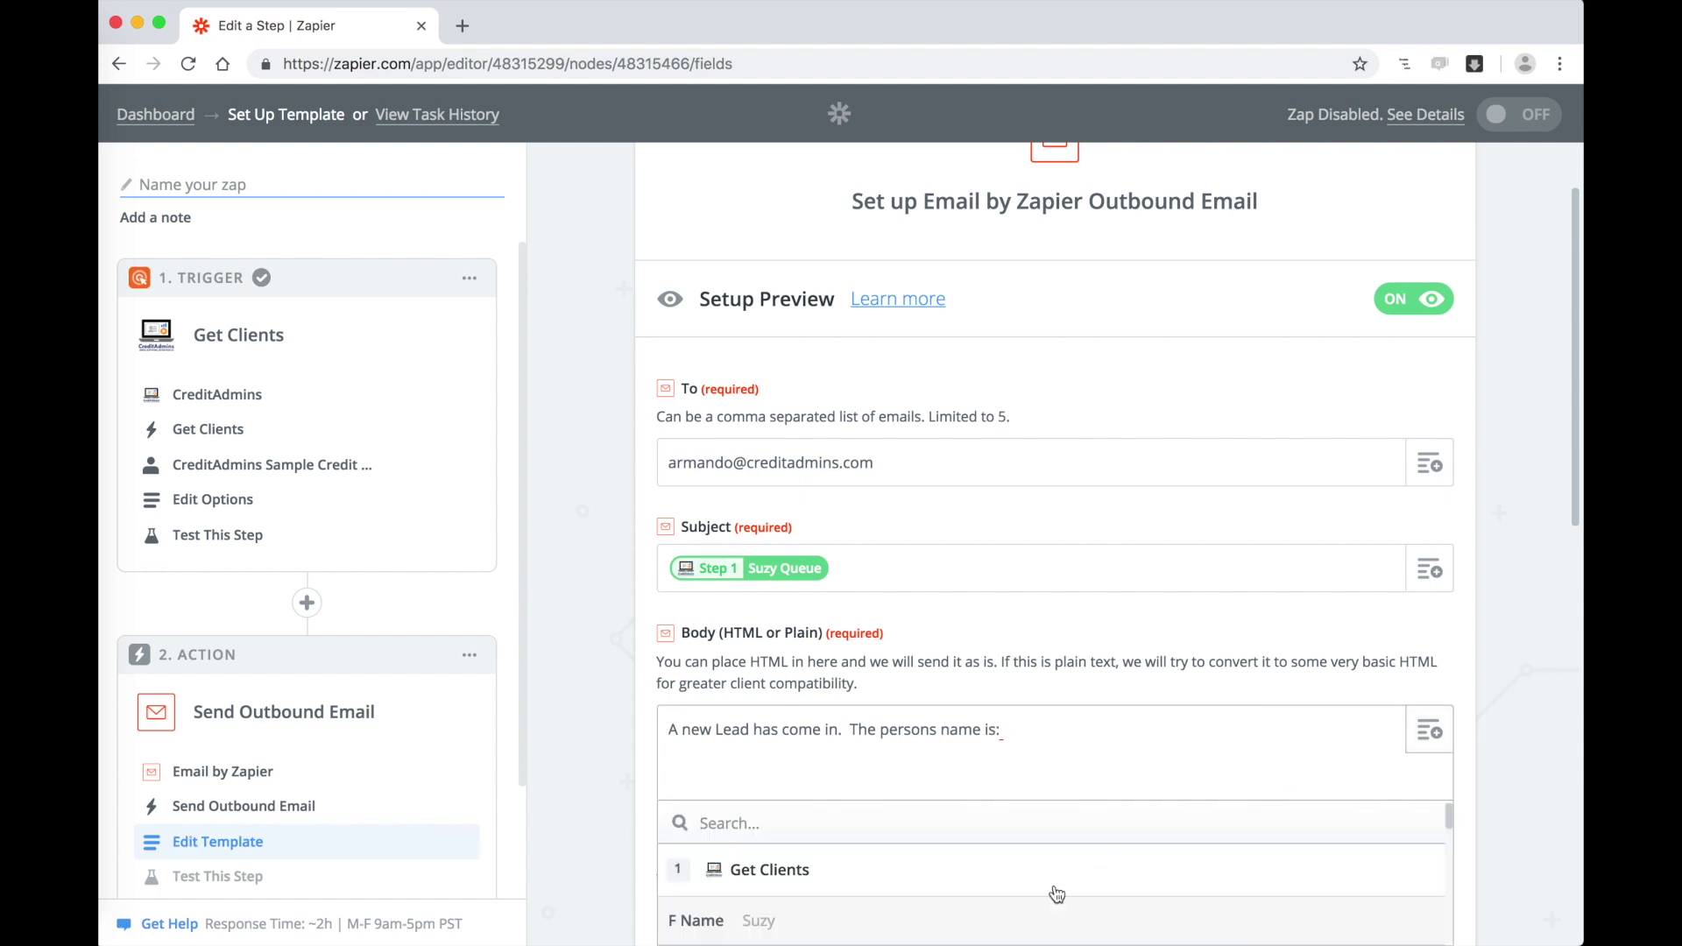
{"action": "left_click", "coordinate": [796, 894]}
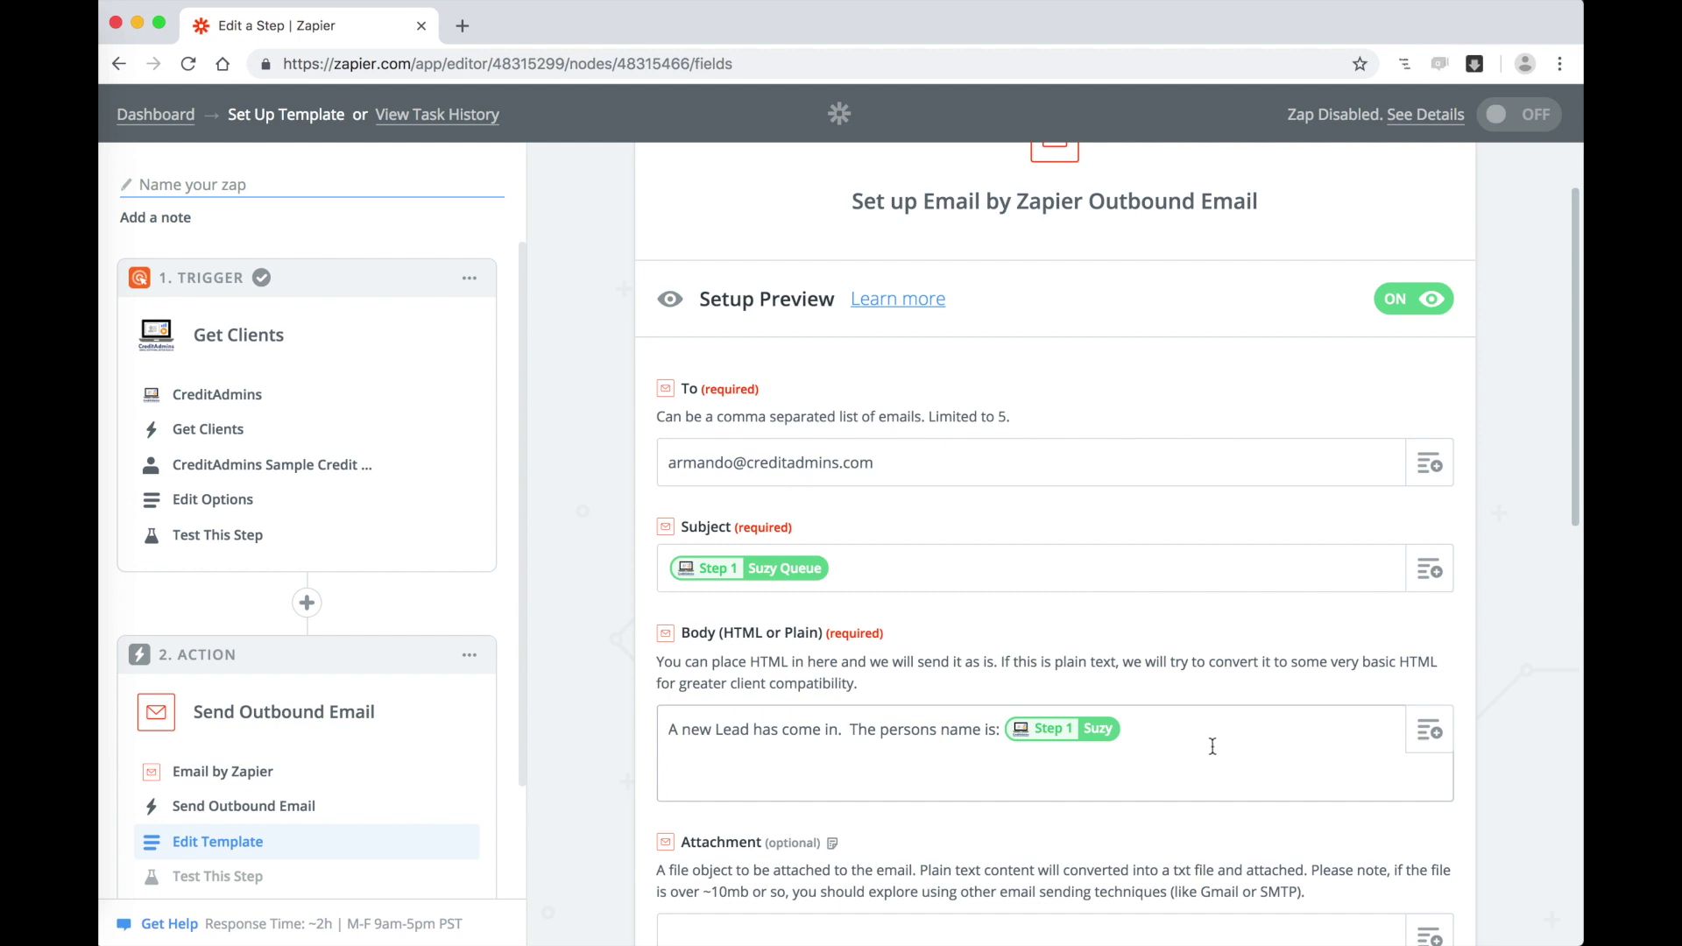
{"action": "scroll", "coordinate": [1209, 762], "scroll_direction": "down", "scroll_amount": 1}
{"action": "scroll", "coordinate": [1146, 829], "scroll_direction": "down", "scroll_amount": 12}
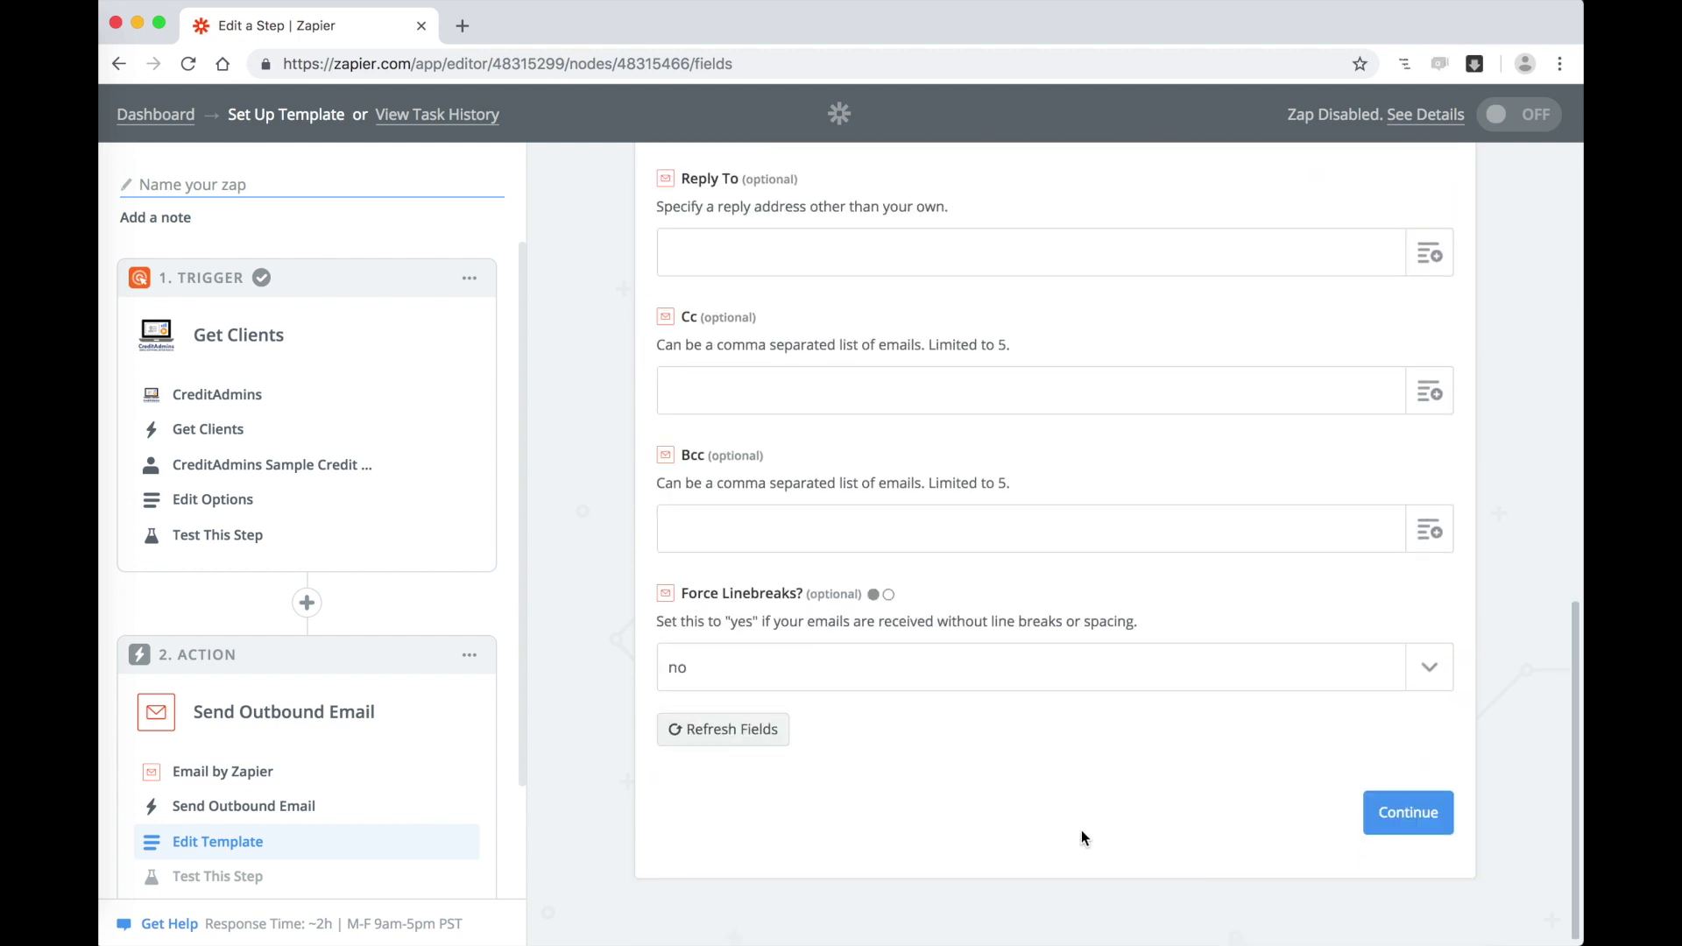
Step: Send a test outbound email and finish the Send Outbound Email step
{"action": "left_click", "coordinate": [1407, 815]}
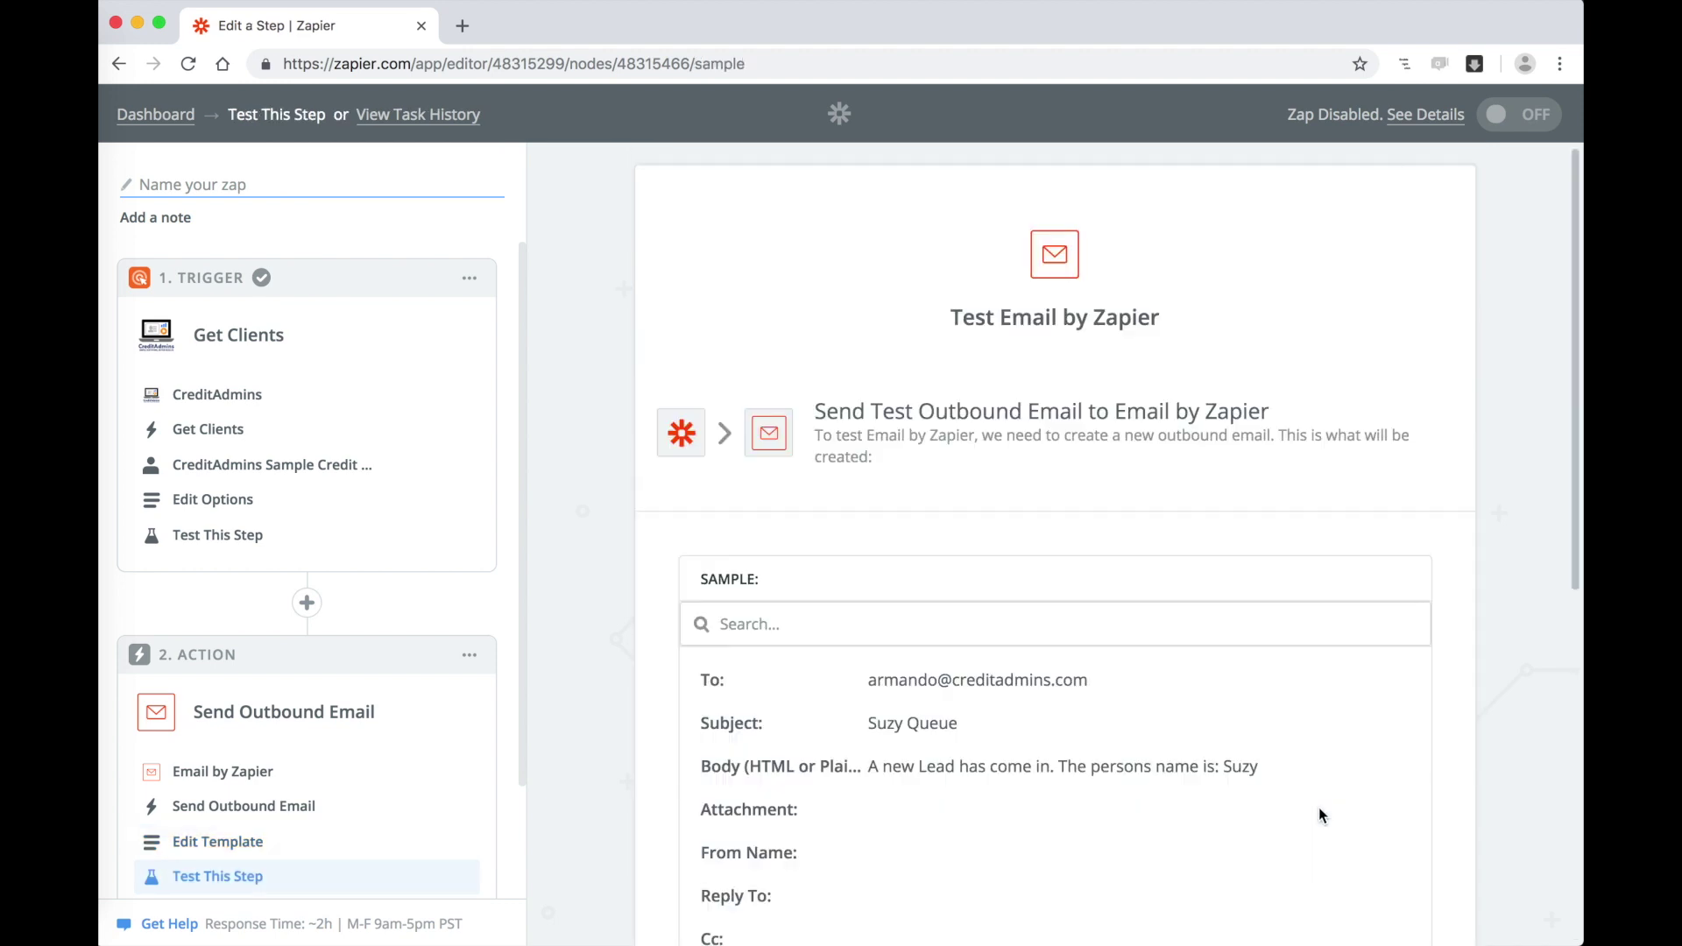
{"action": "scroll", "coordinate": [1451, 732], "scroll_direction": "down", "scroll_amount": 5}
{"action": "scroll", "coordinate": [1453, 739], "scroll_direction": "down", "scroll_amount": 2}
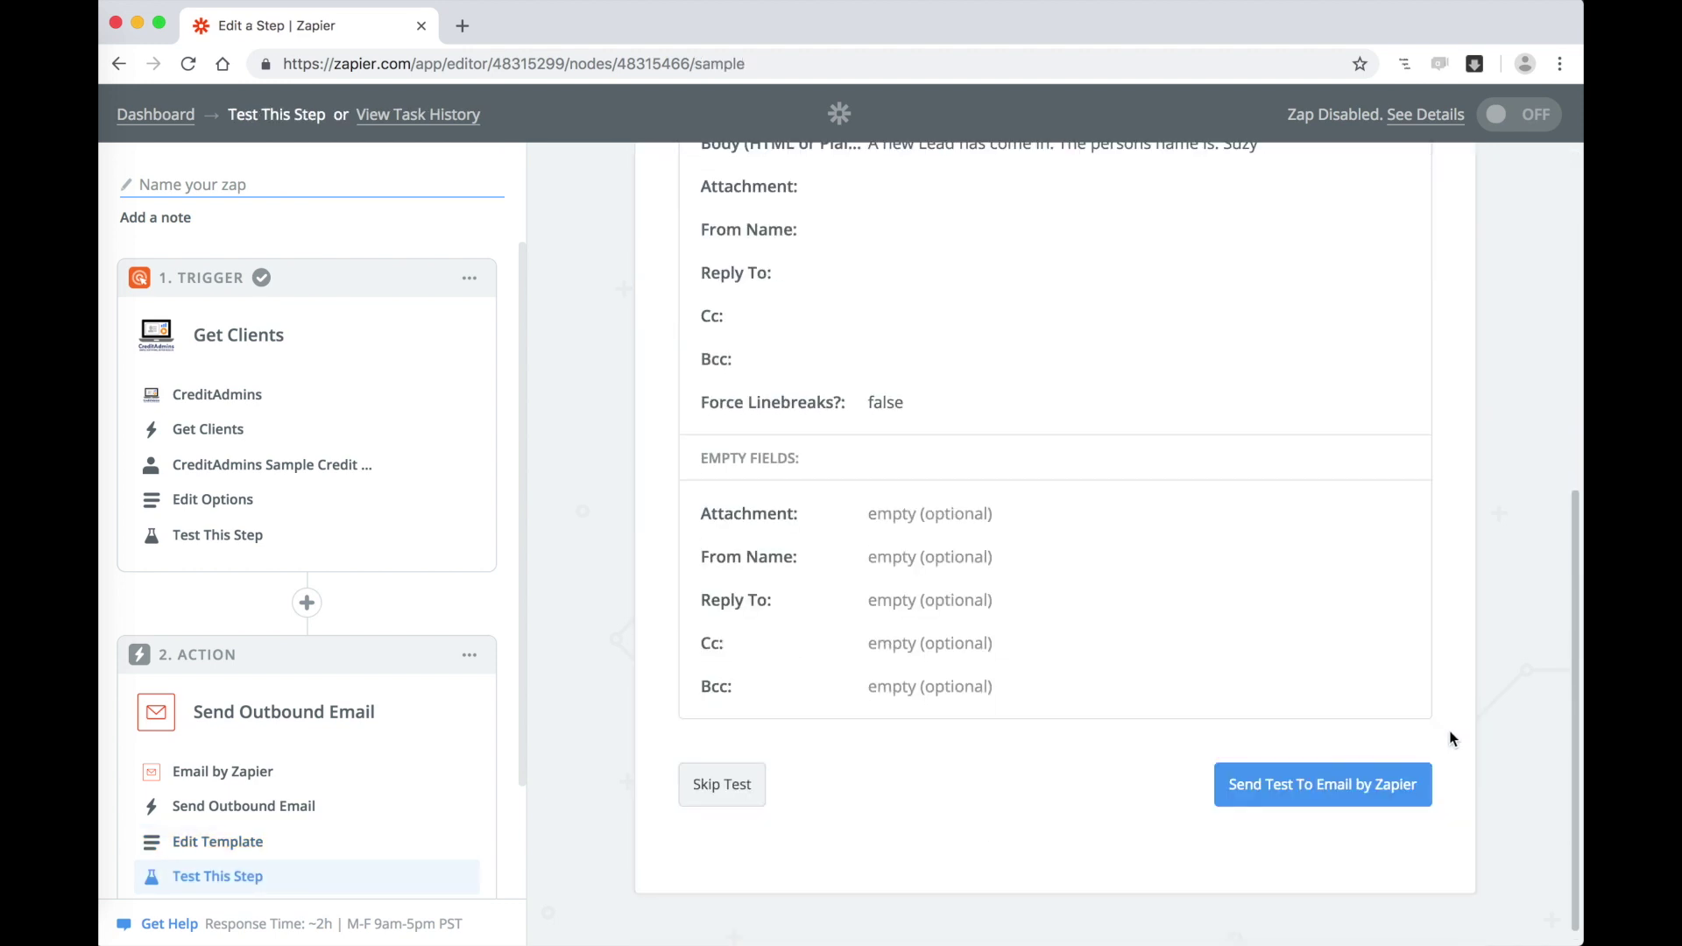
{"action": "left_click", "coordinate": [1325, 793]}
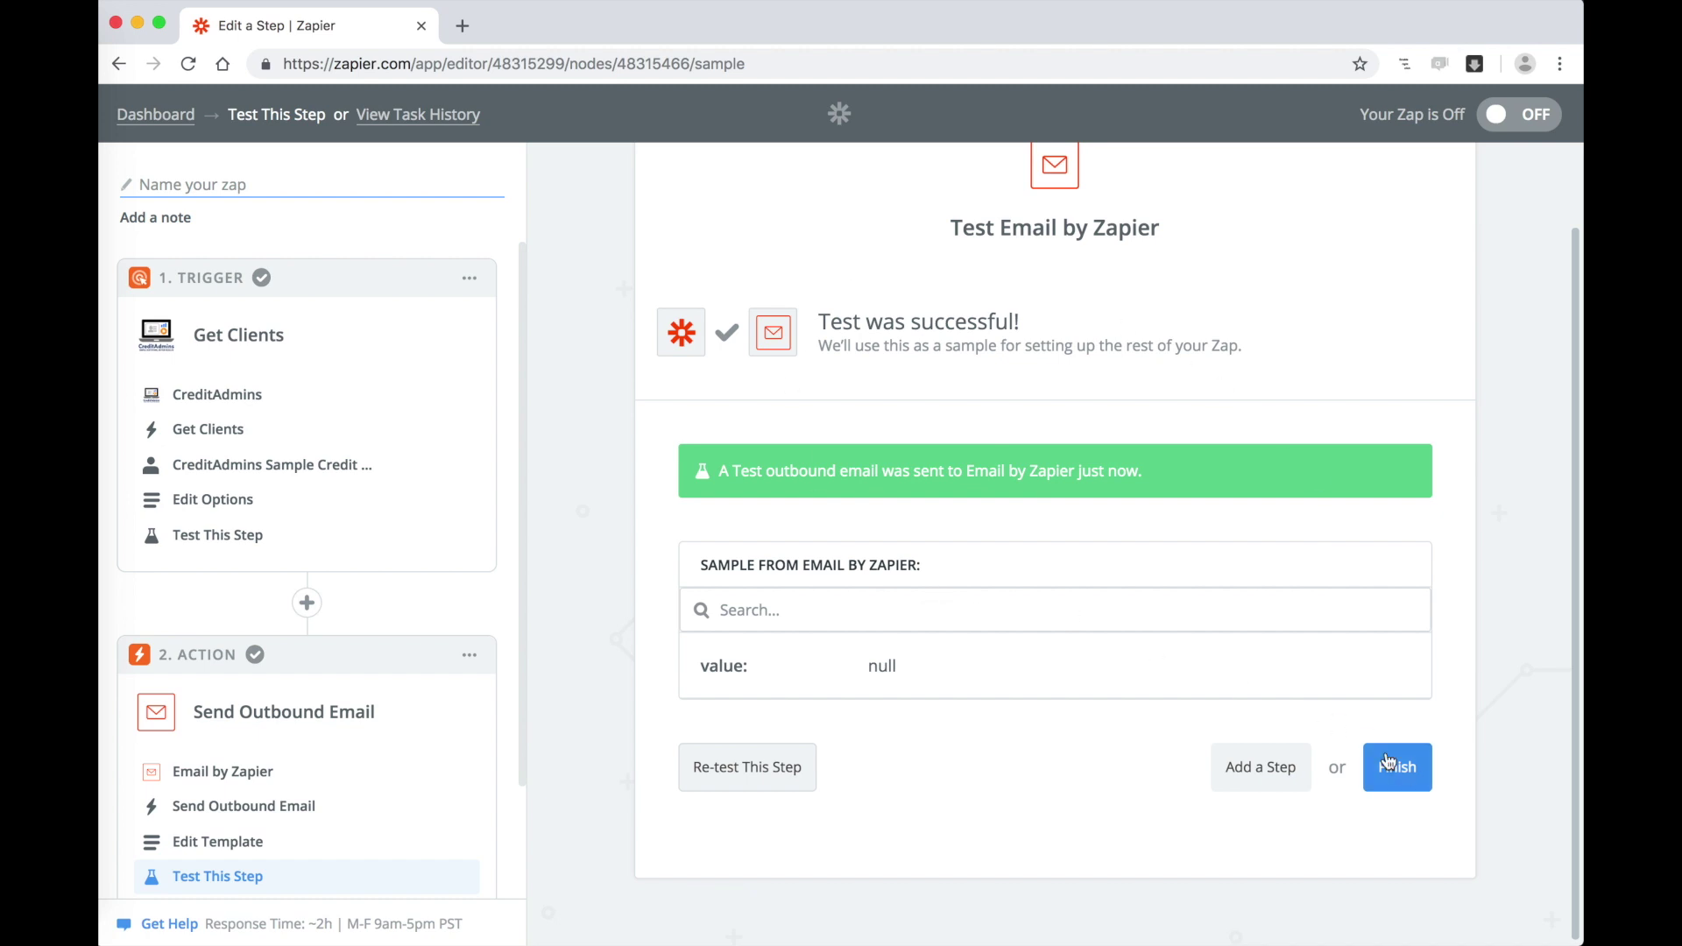
{"action": "left_click", "coordinate": [1398, 769]}
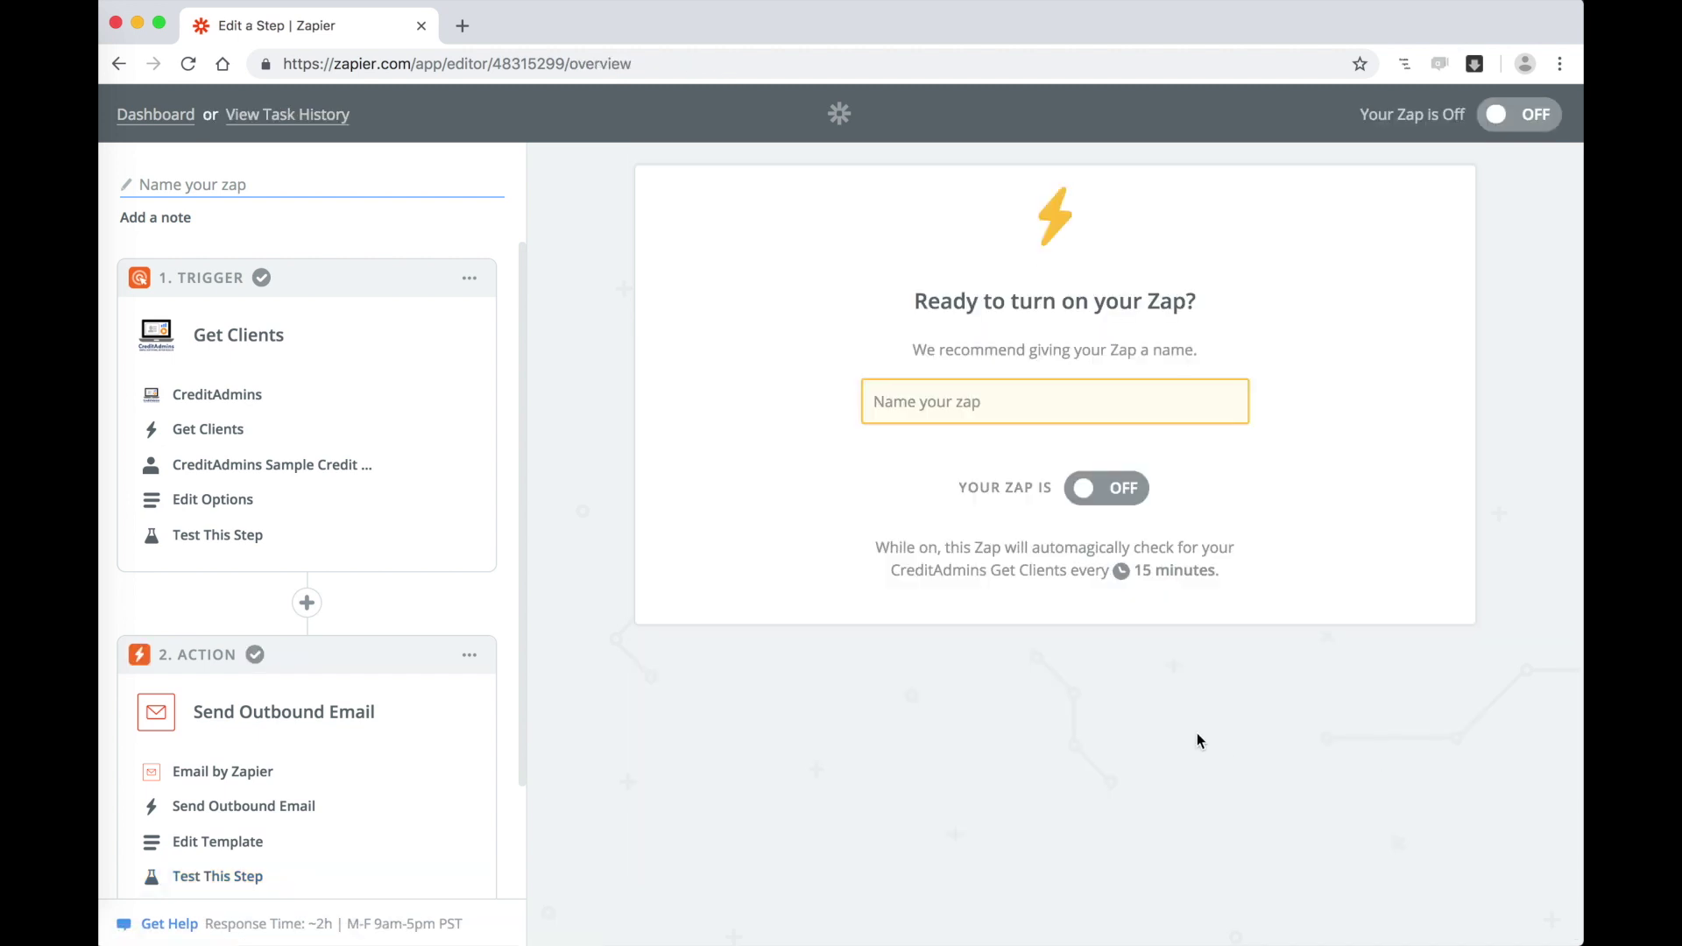
Step: Enter 'Test sending an email of Leads' in the Zap name field
{"action": "left_click", "coordinate": [977, 399]}
{"action": "type", "text": "T"}
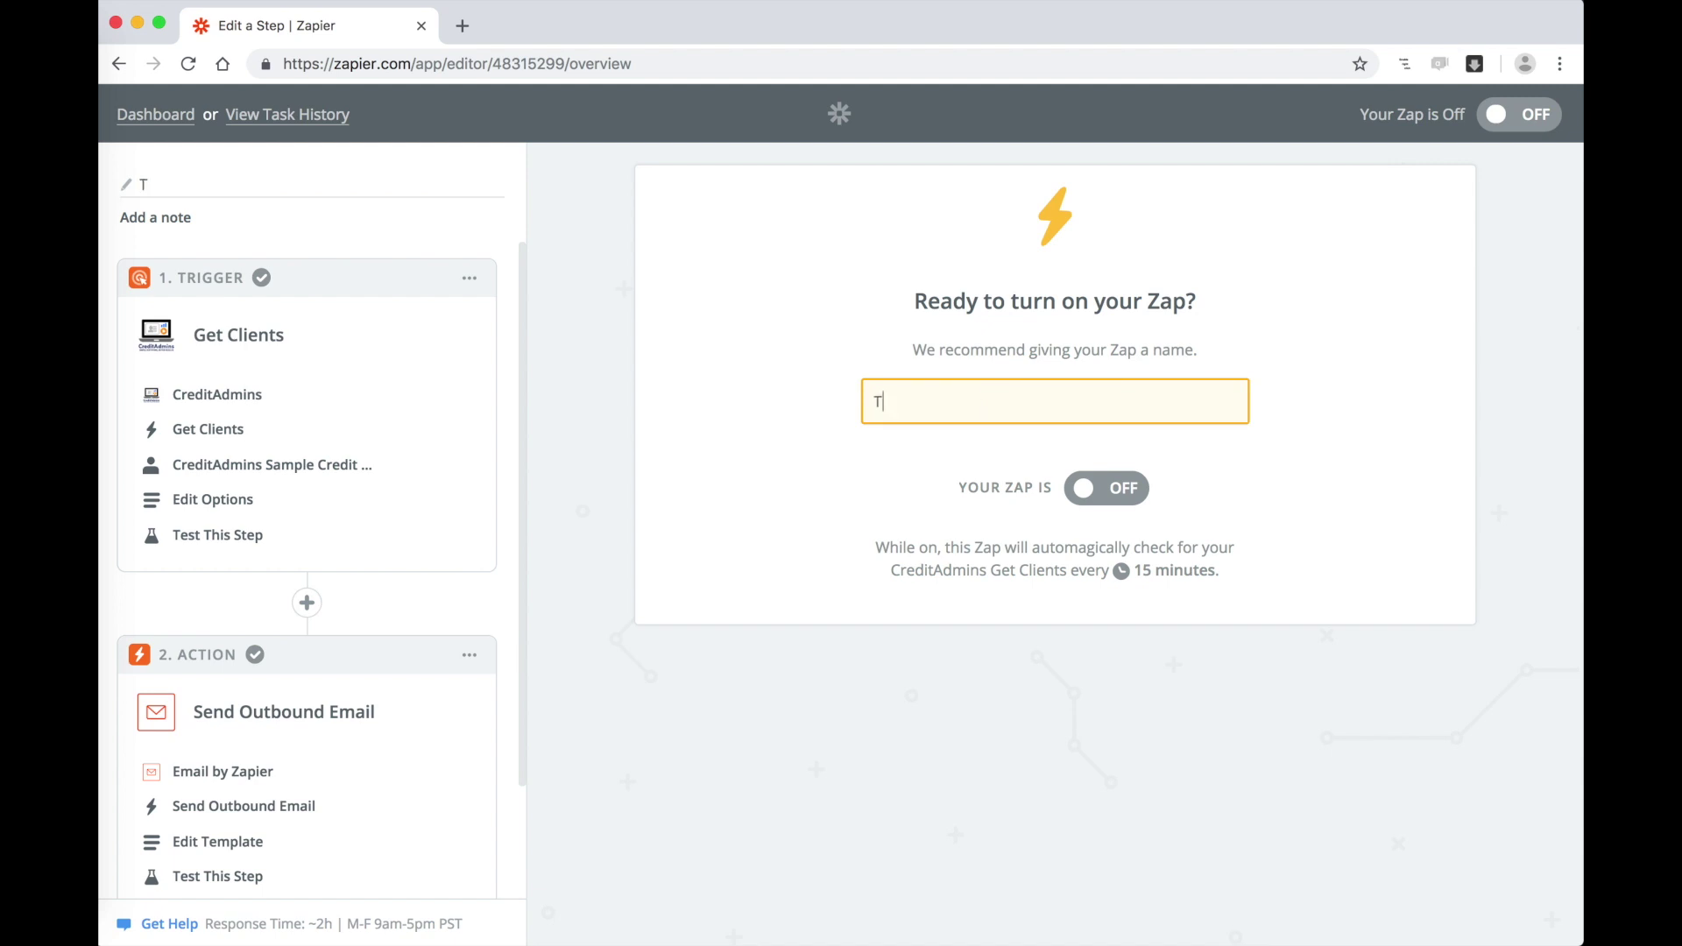
{"action": "type", "text": "est sending an e"}
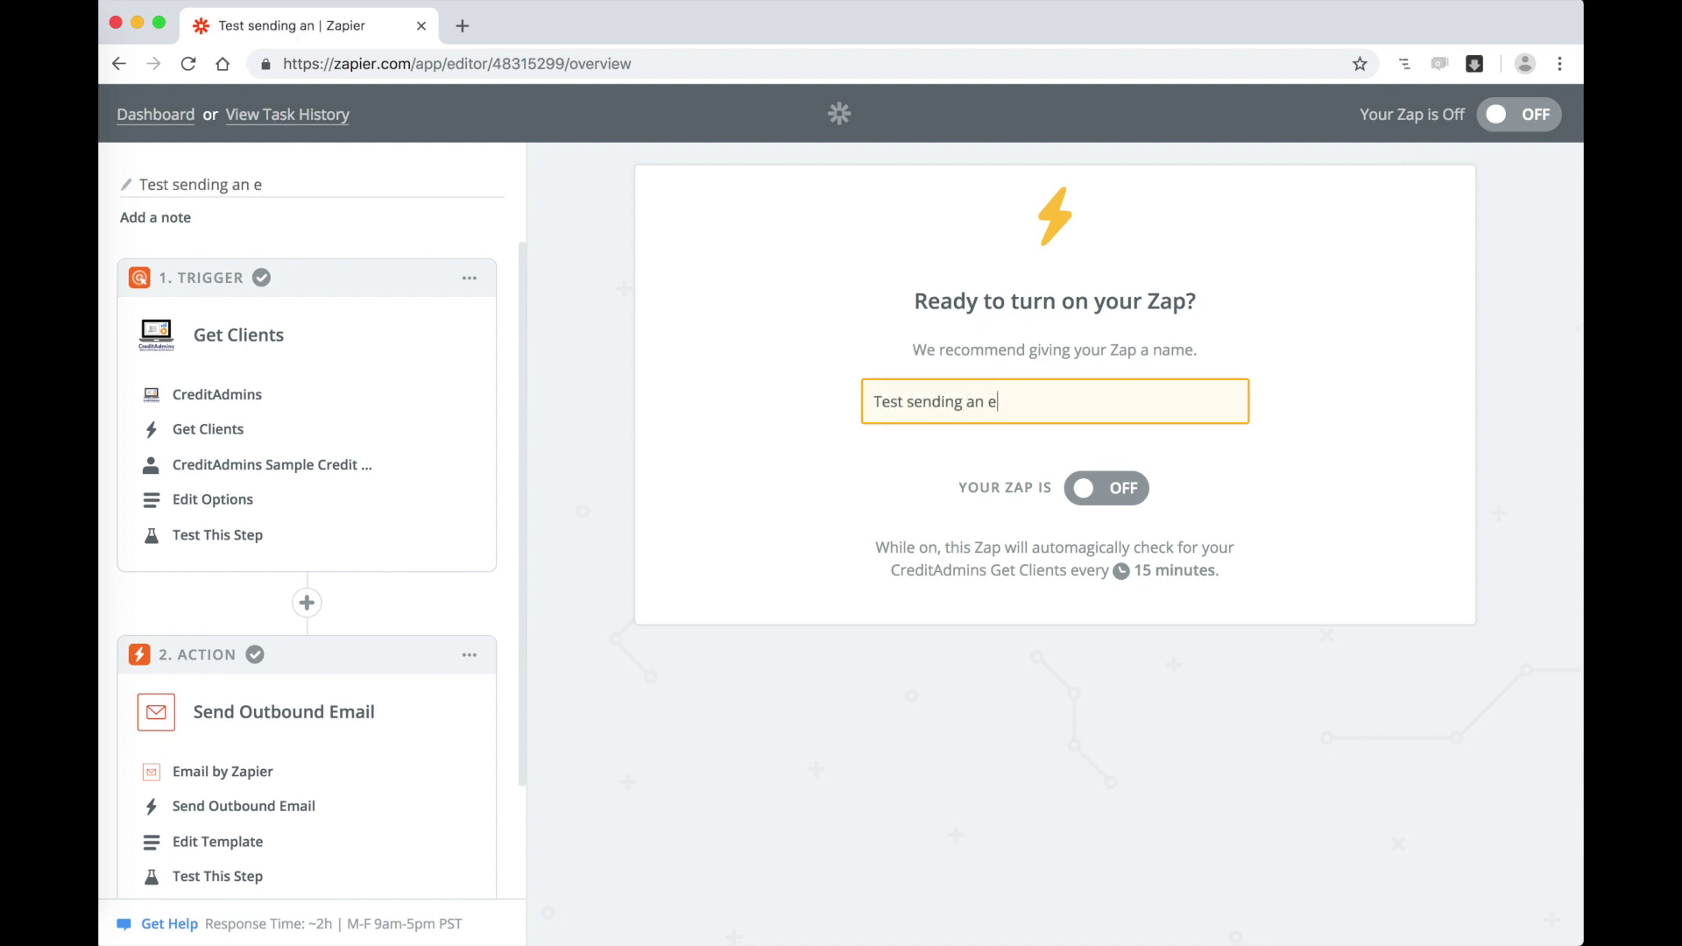
{"action": "type", "text": "mail of Leads"}
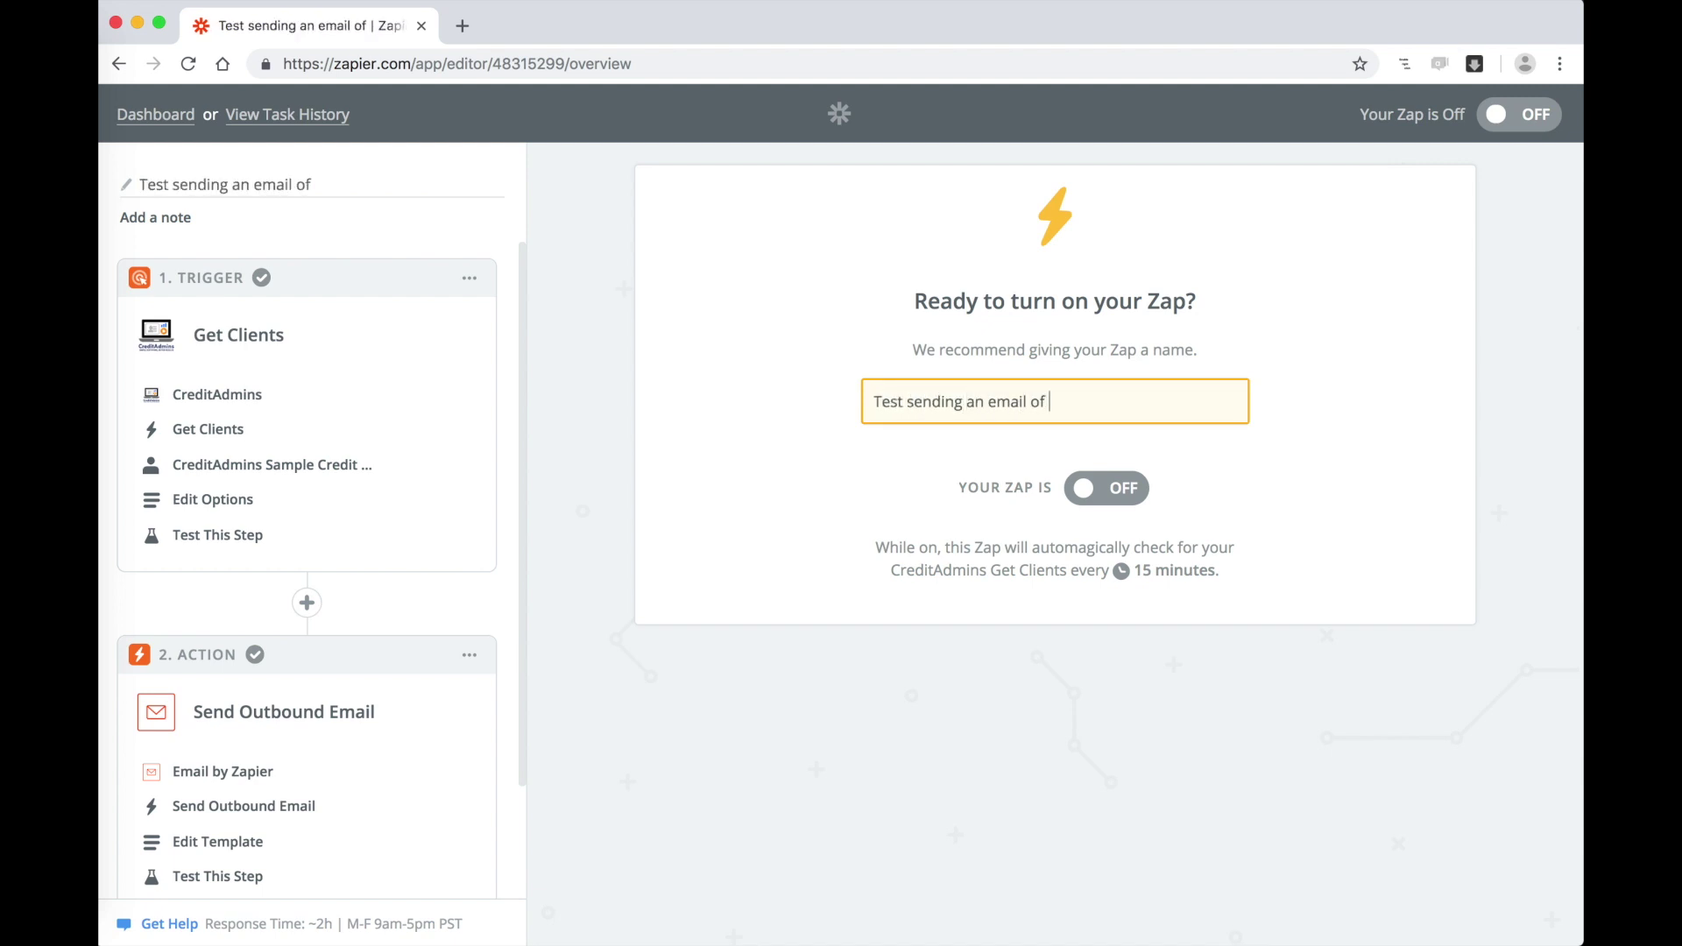